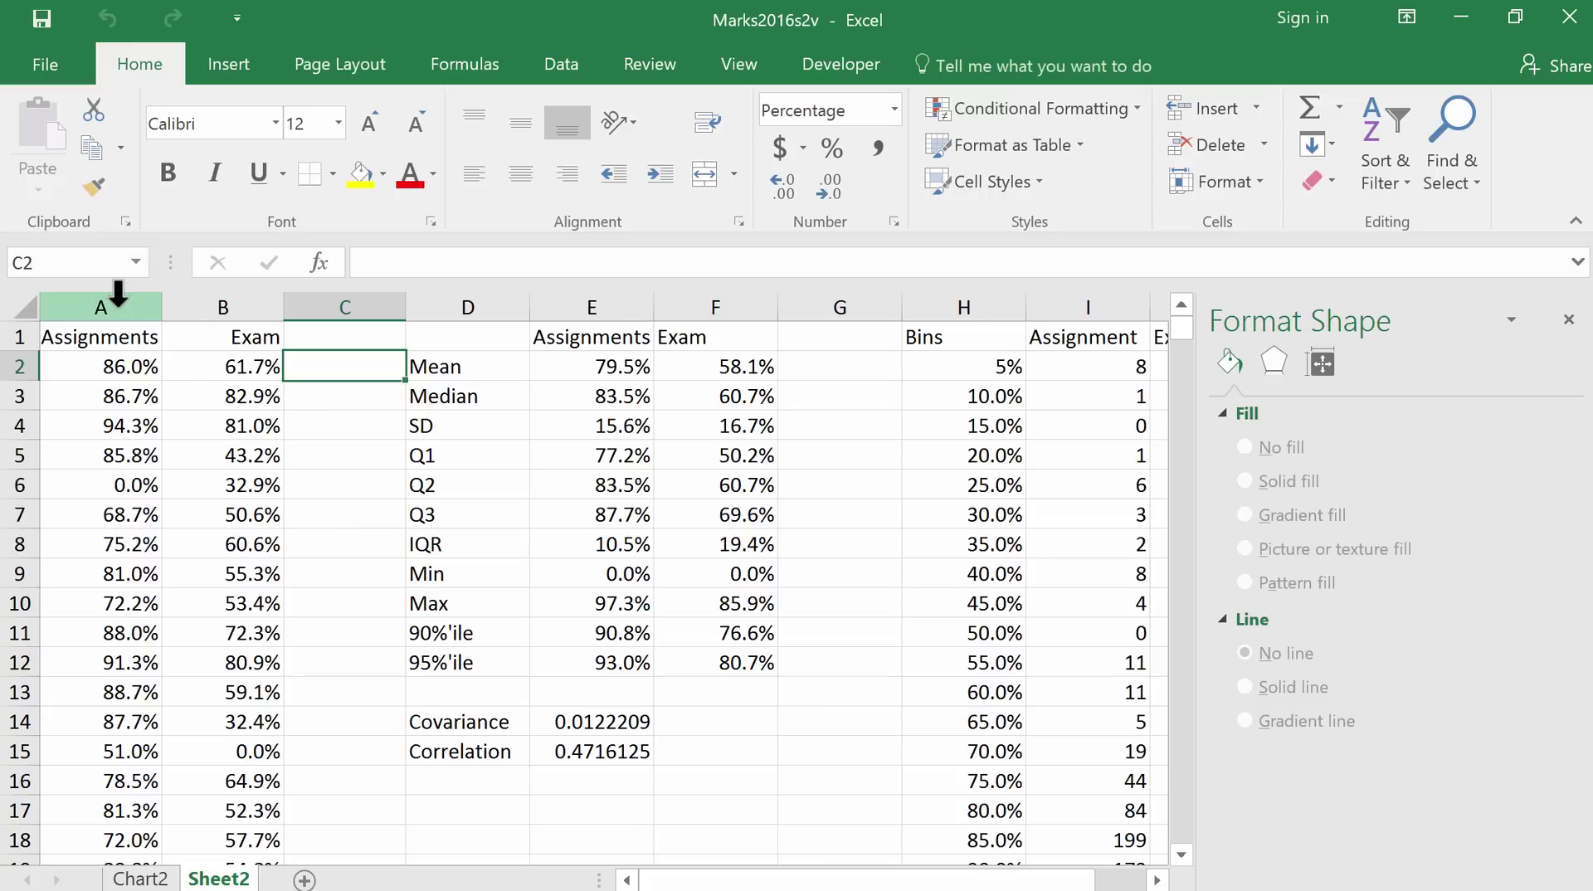
Insert a markers-only scatter chart from the Assignments and Exam data in columns A and B
{"action": "left_click_drag", "start_coordinate": [119, 292], "coordinate": [156, 298]}
{"action": "left_click", "coordinate": [217, 292], "text": "shift"}
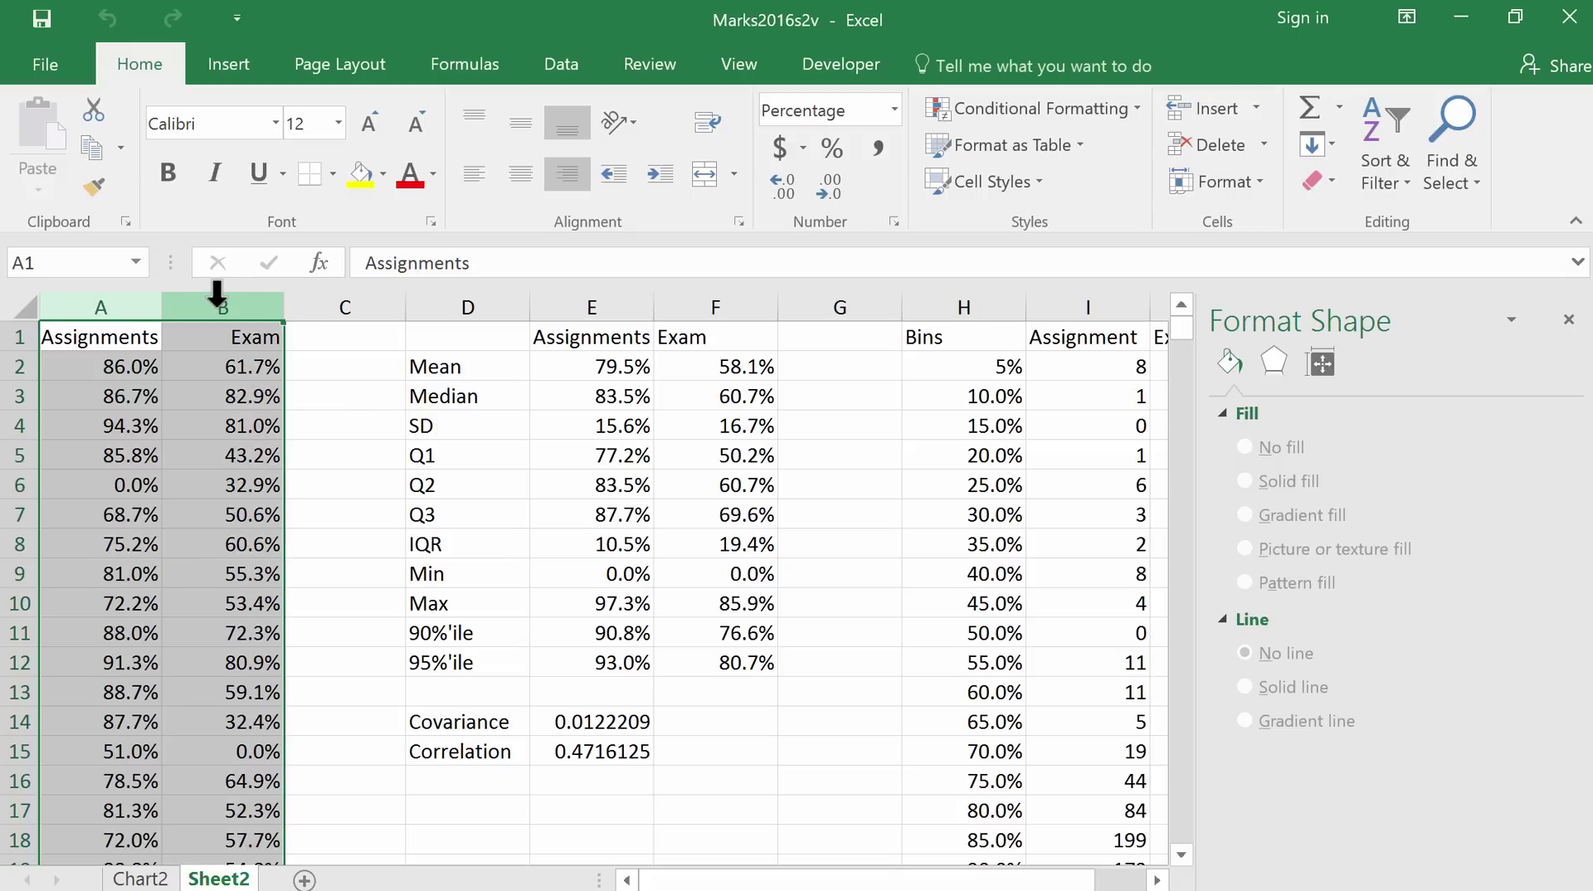
{"action": "left_click", "coordinate": [238, 55]}
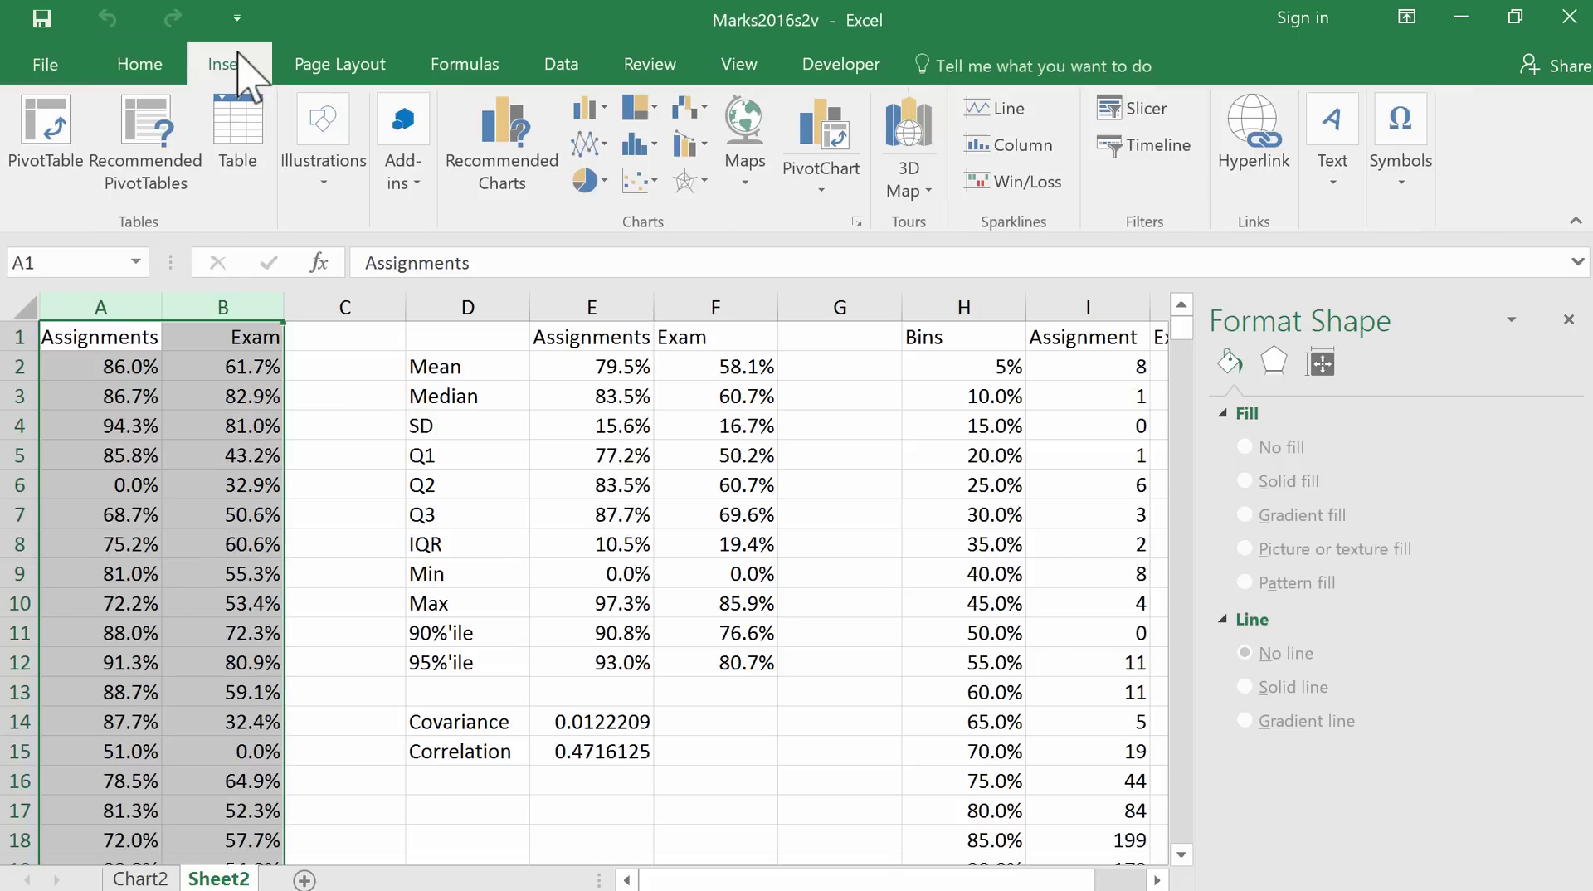
{"action": "left_click", "coordinate": [638, 185]}
{"action": "left_click", "coordinate": [640, 272]}
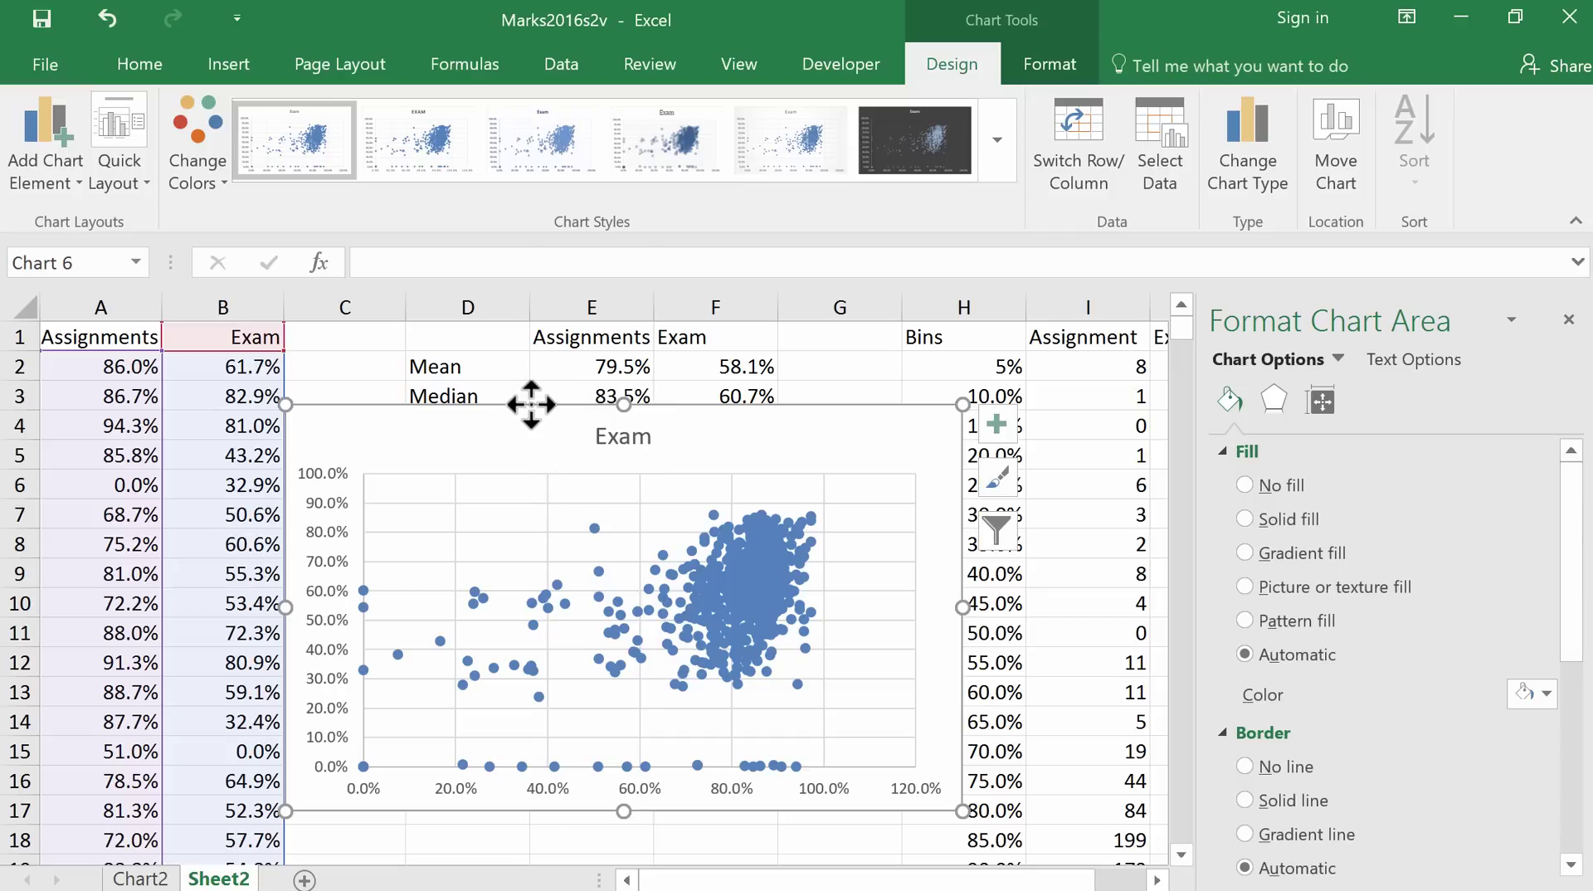
Move the scatter chart to its own new sheet and apply the first quick layout, with axis titles and a legend
{"action": "right_click", "coordinate": [531, 404]}
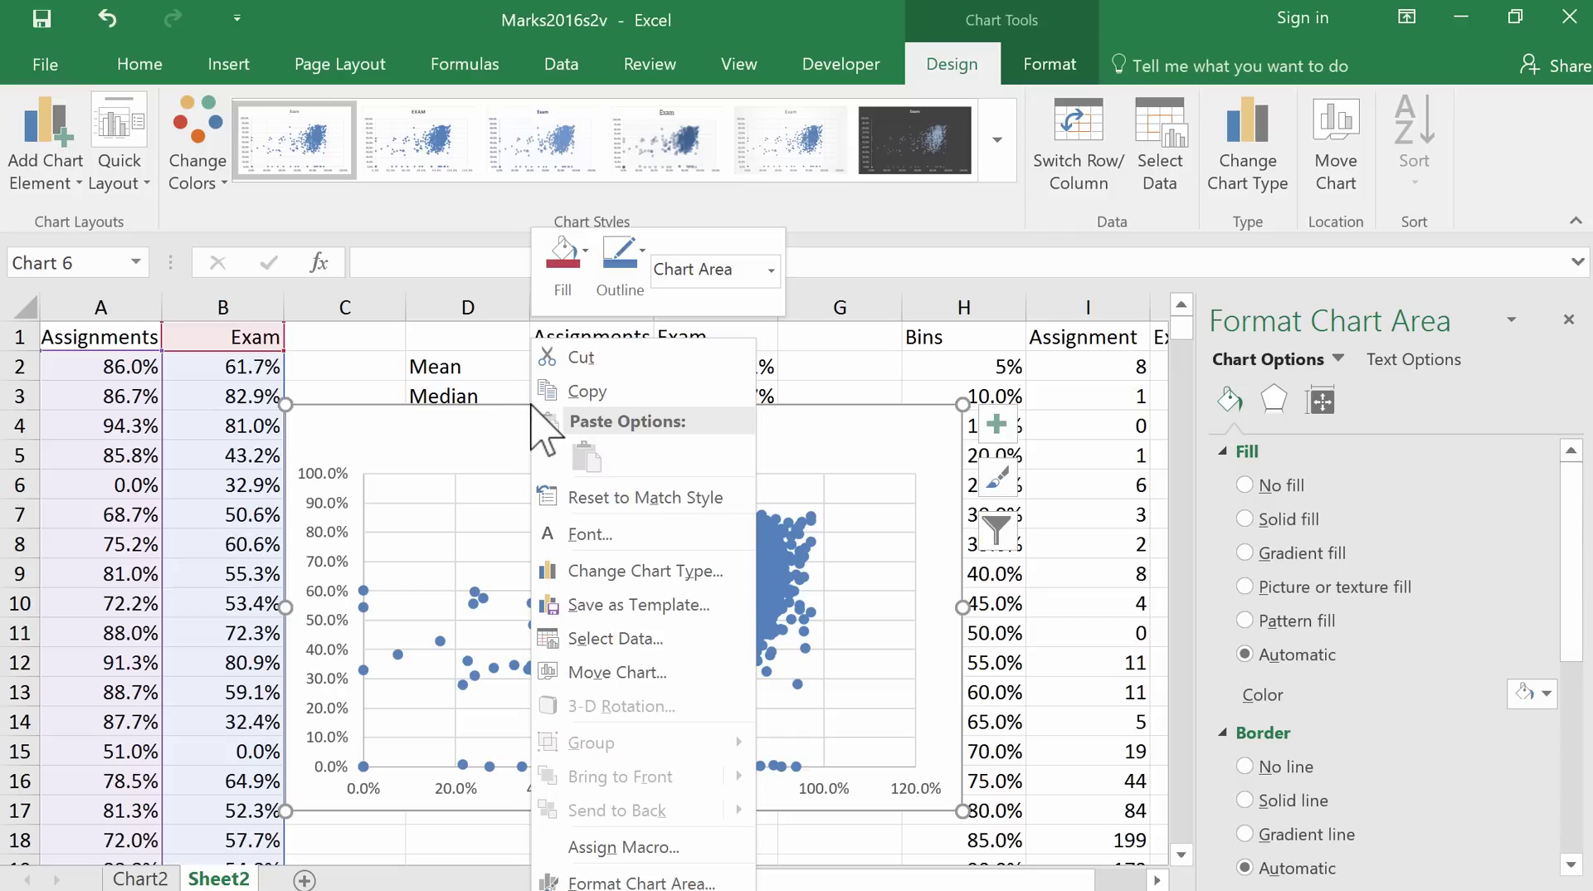
{"action": "left_click", "coordinate": [579, 680]}
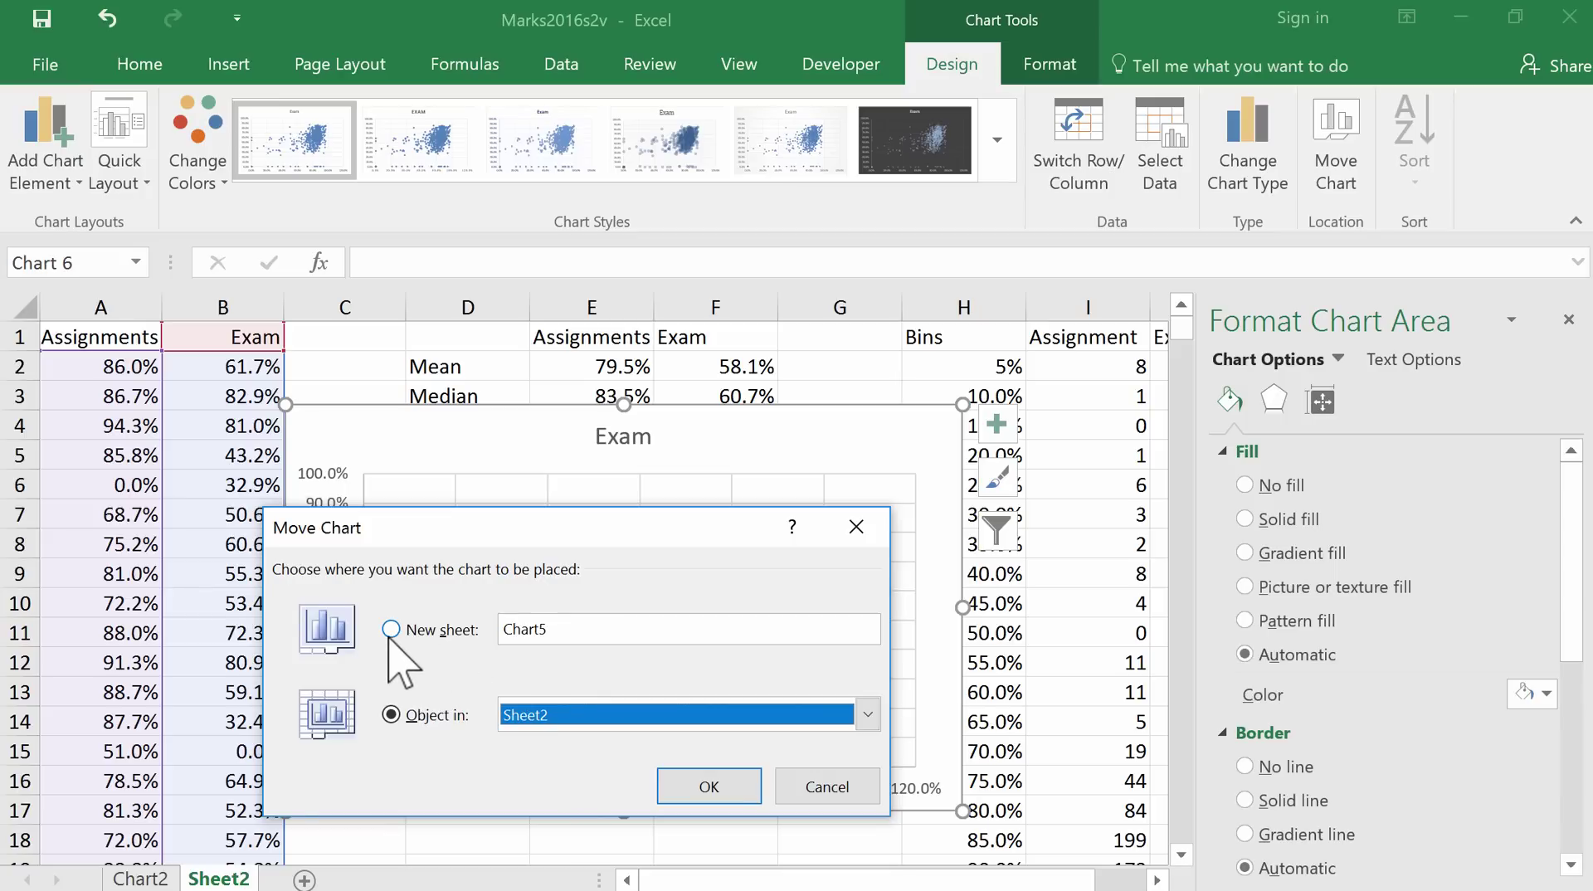
{"action": "left_click", "coordinate": [391, 630]}
{"action": "left_click", "coordinate": [677, 784]}
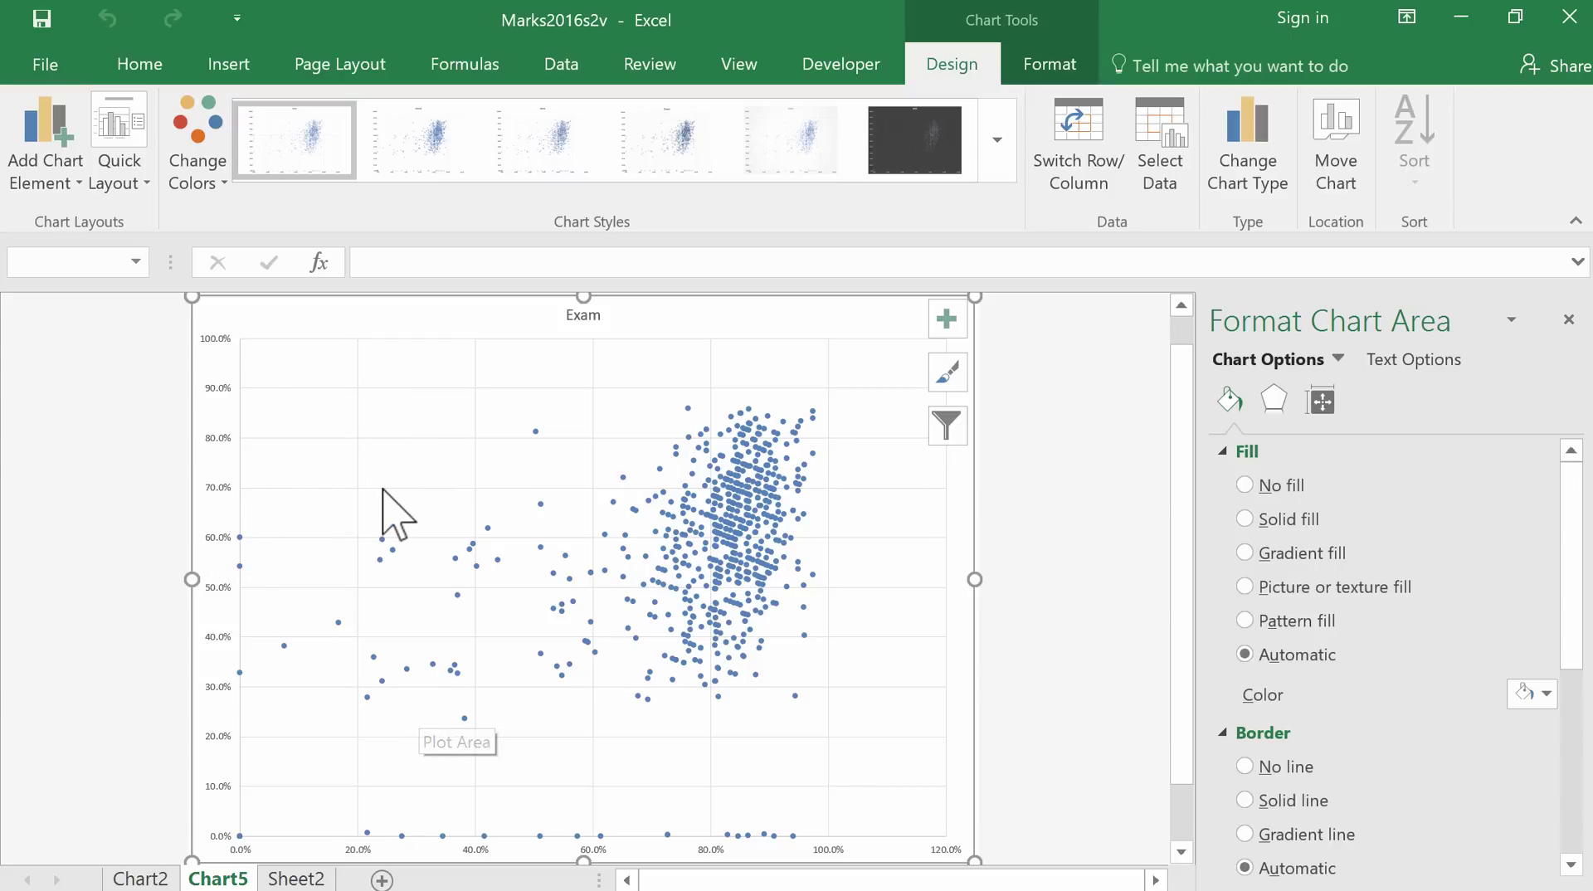
{"action": "left_click", "coordinate": [147, 180]}
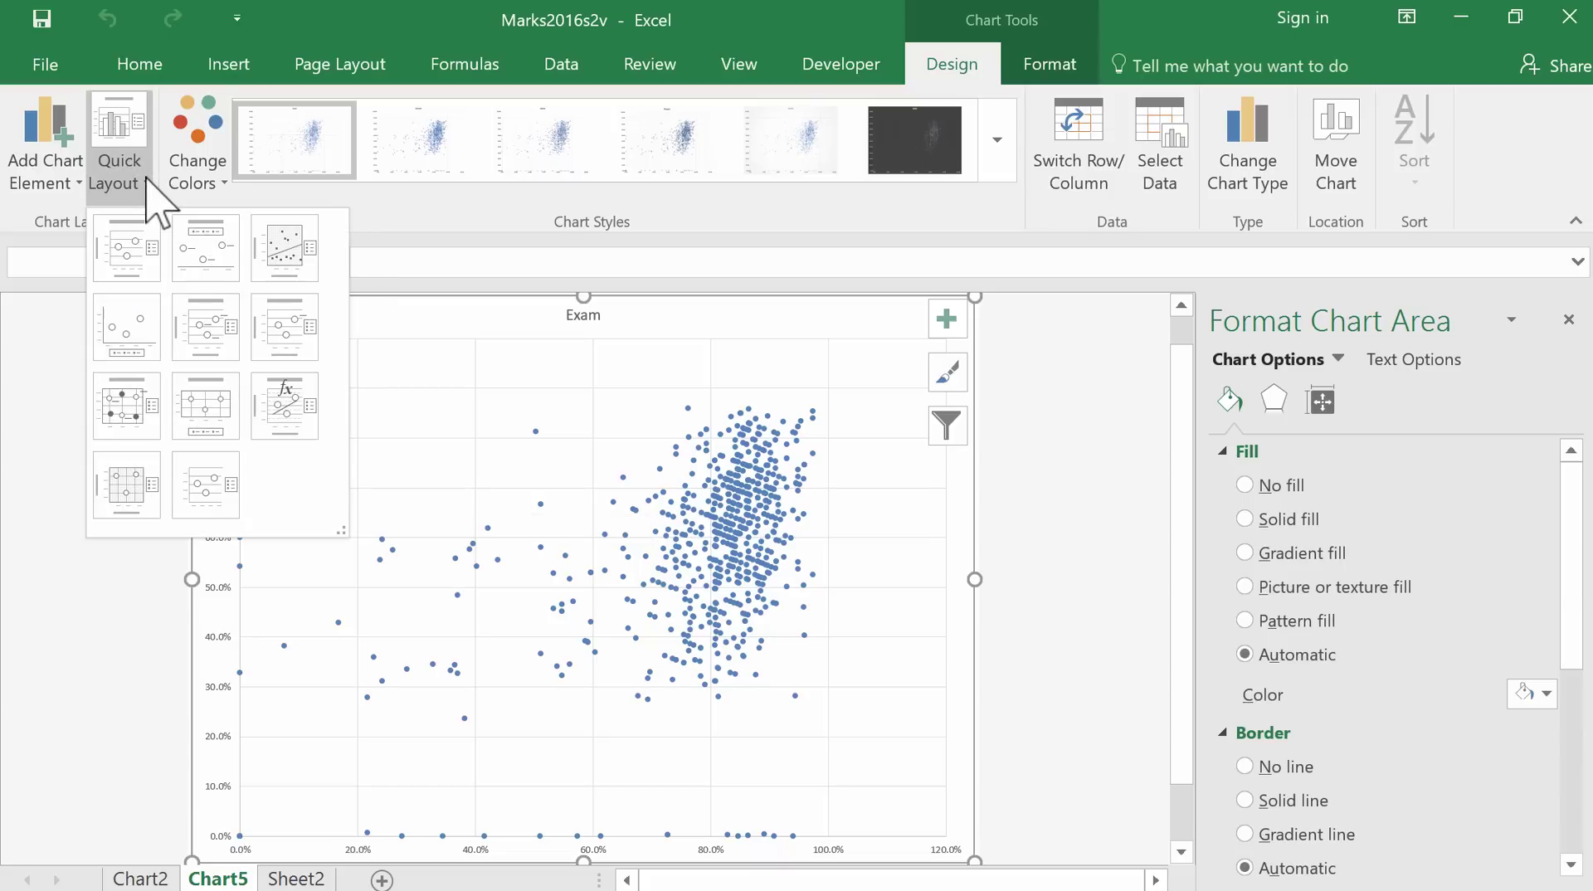
{"action": "left_click", "coordinate": [137, 242]}
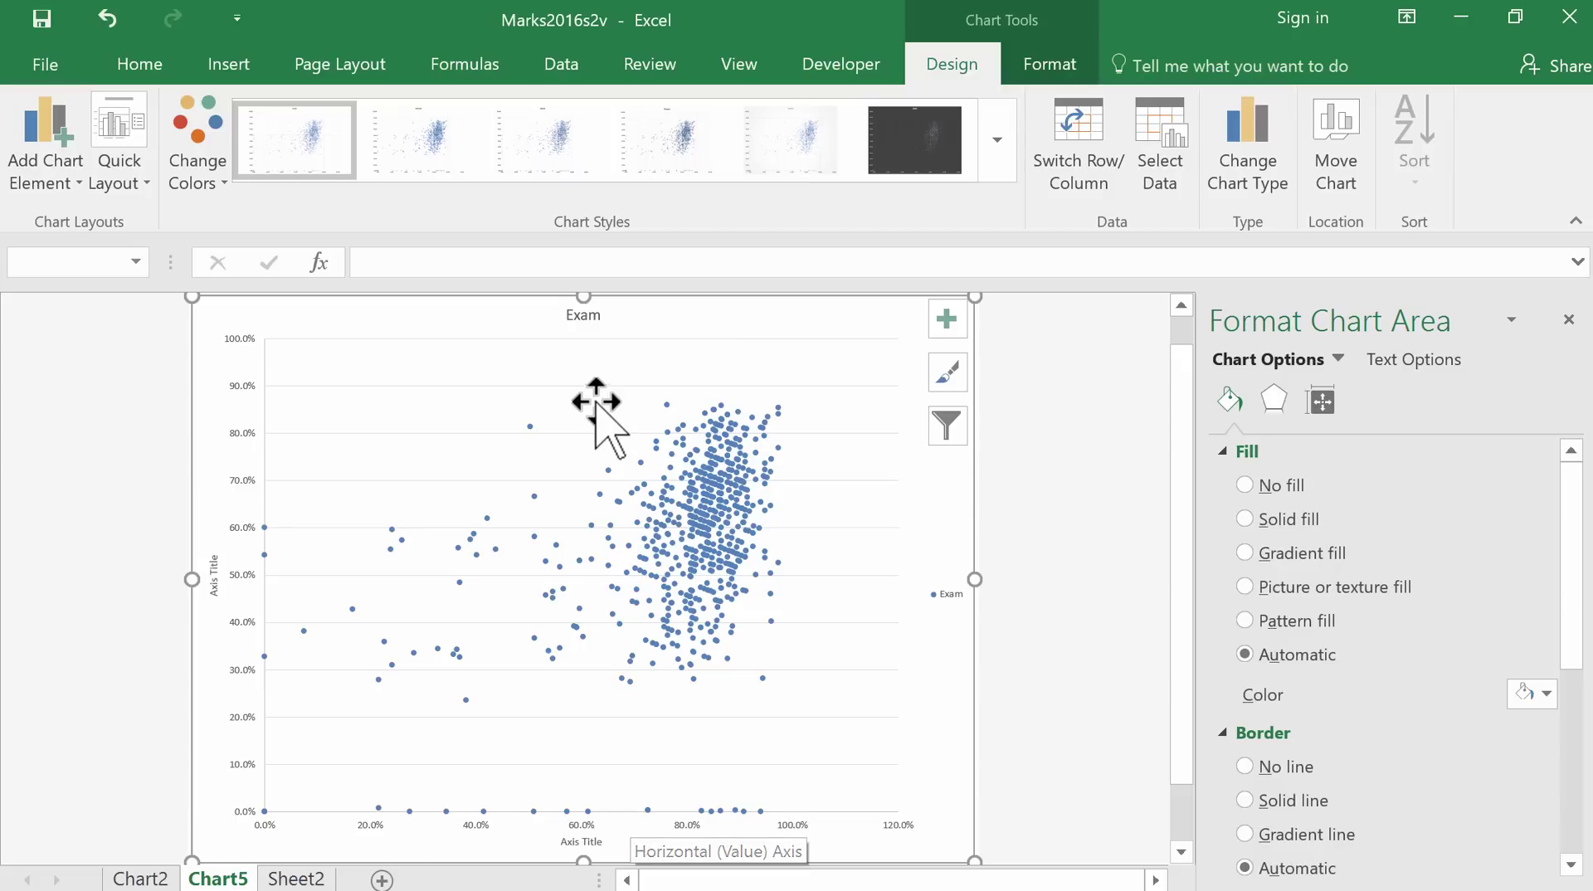
Change the chart title to "Assignment vs Exam Marks"
{"action": "left_click", "coordinate": [577, 317]}
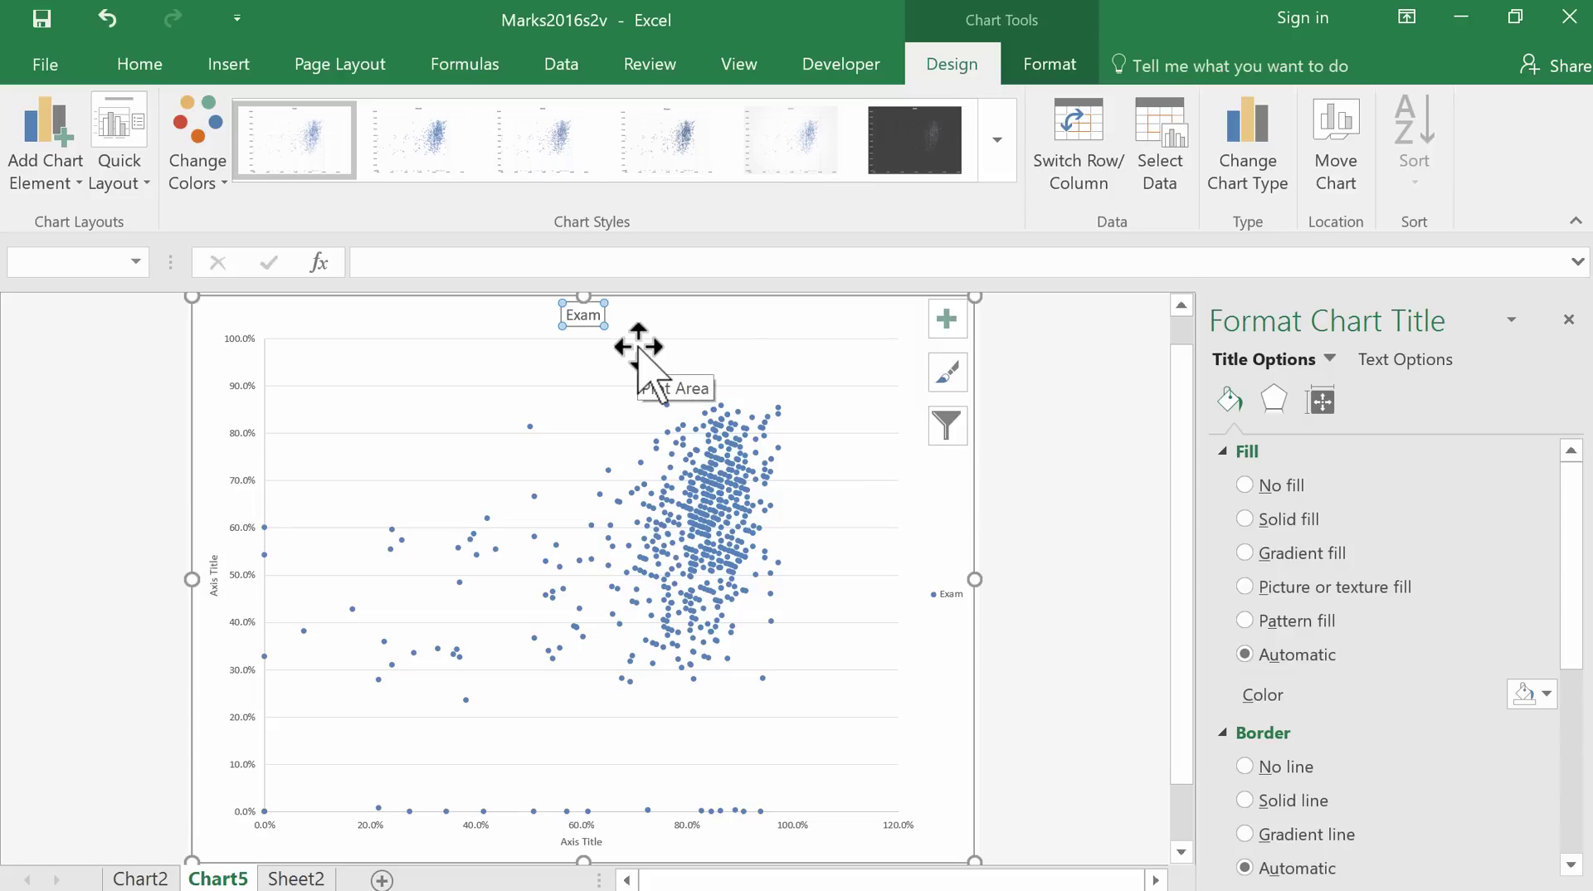
{"action": "type", "text": "Assig"}
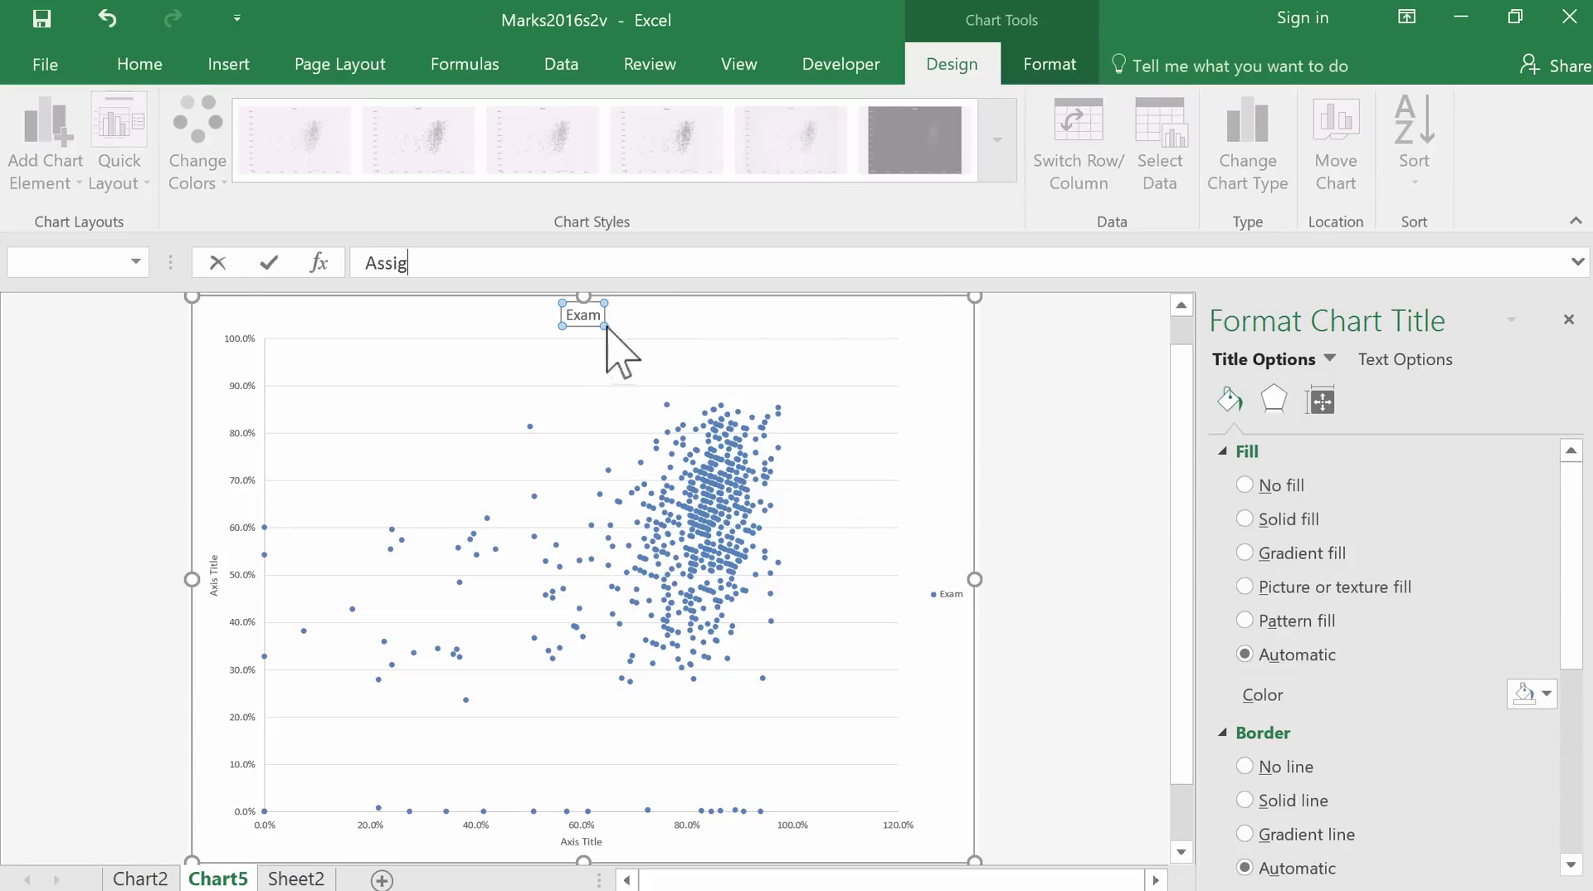
{"action": "left_click", "coordinate": [571, 317]}
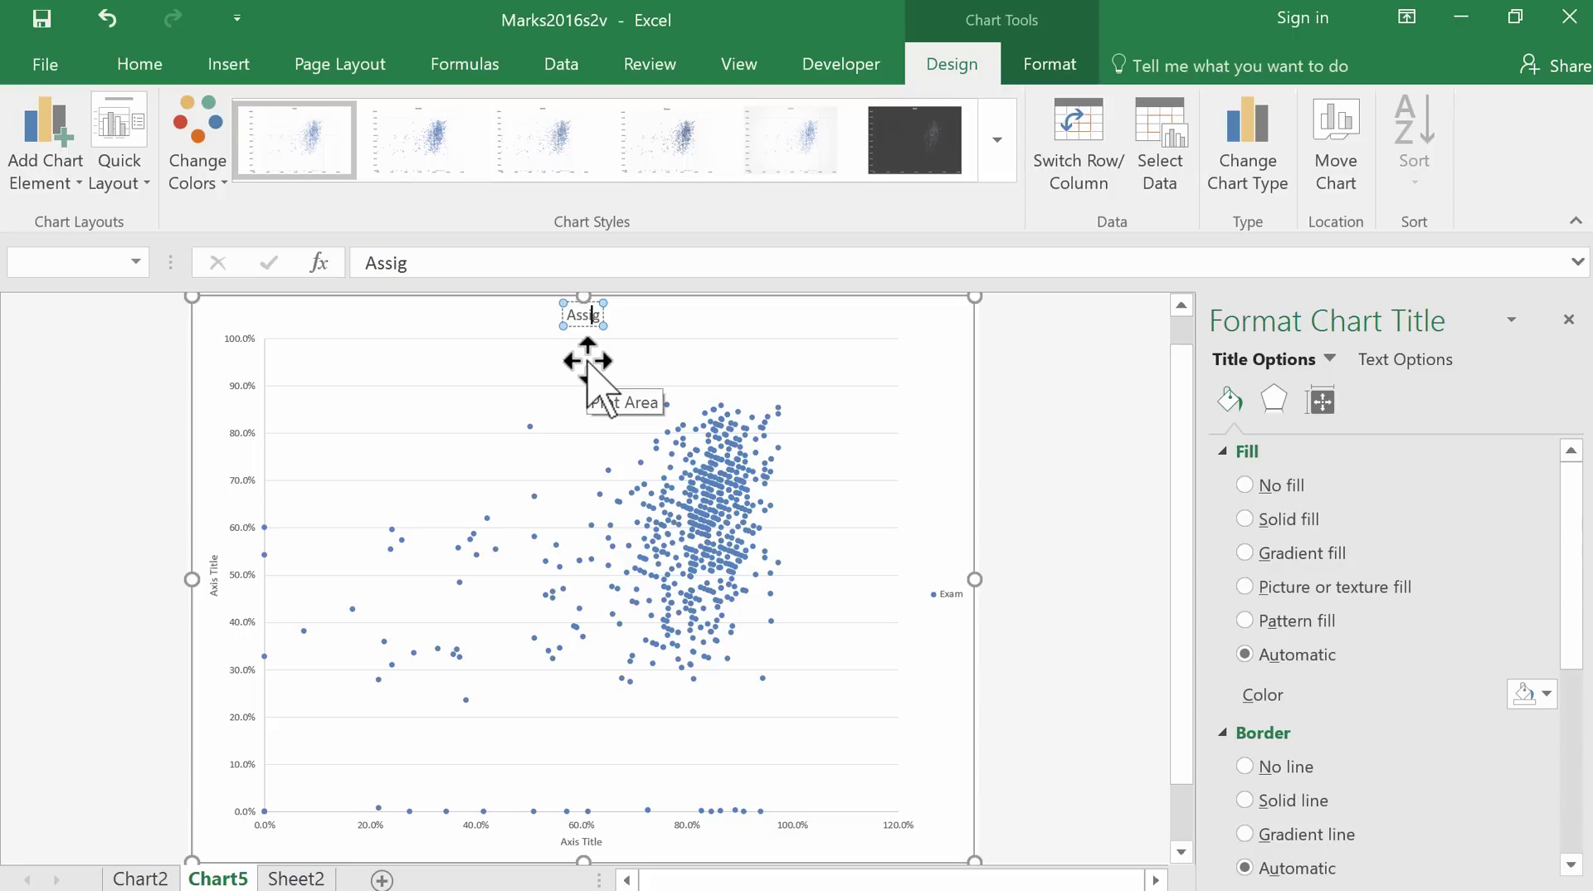
{"action": "type", "text": "nemtn"}
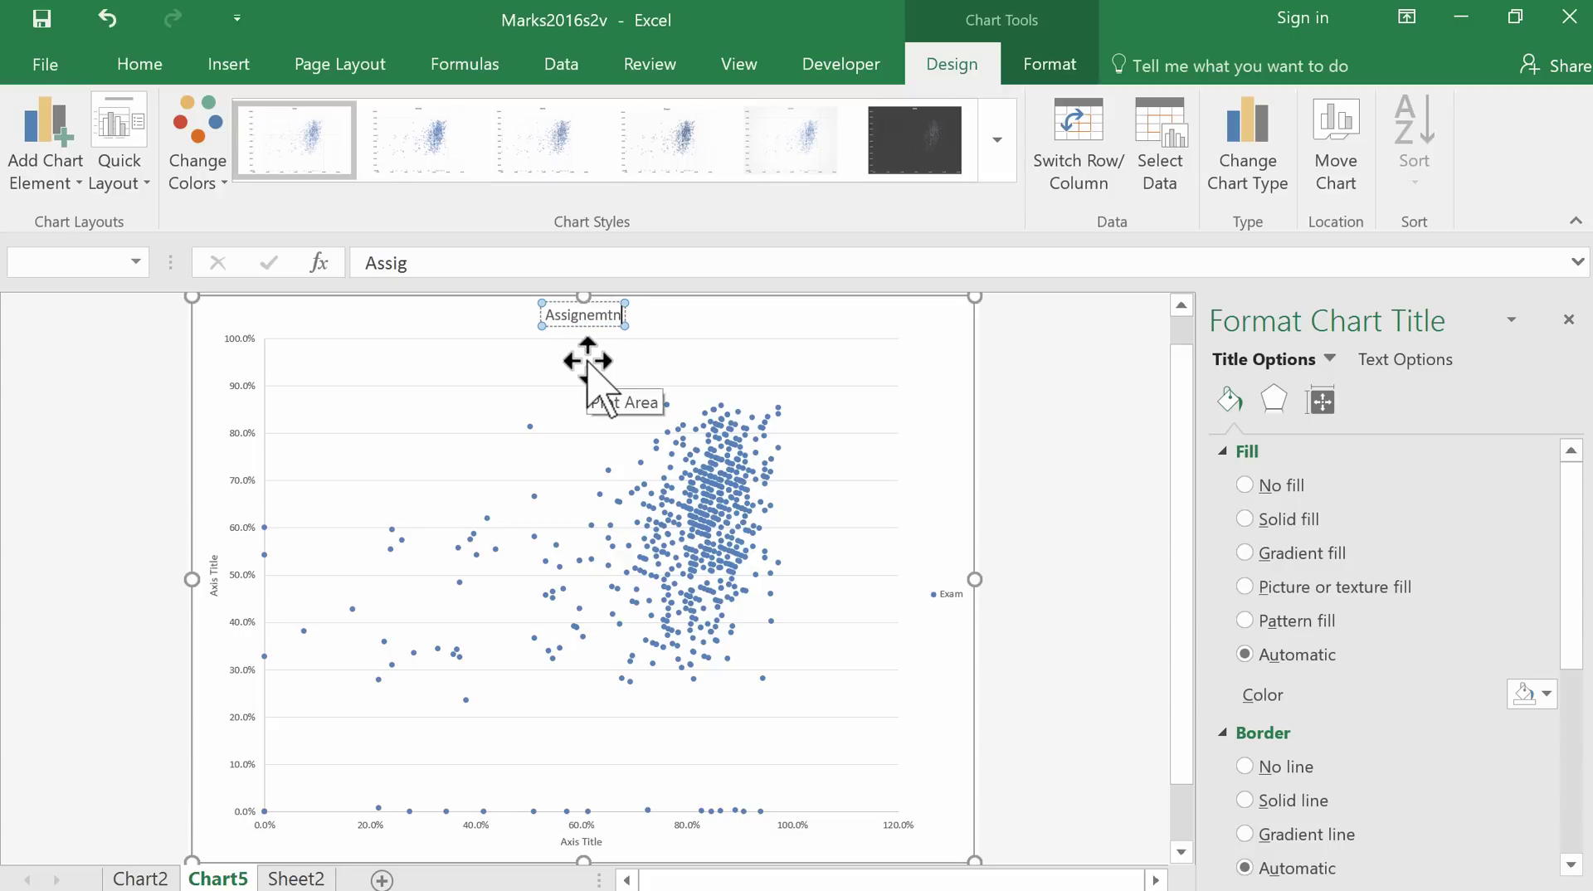
{"action": "key", "text": "BackSpace"}
{"action": "key", "text": "BackSpace"}
{"action": "type", "text": "ent cs"}
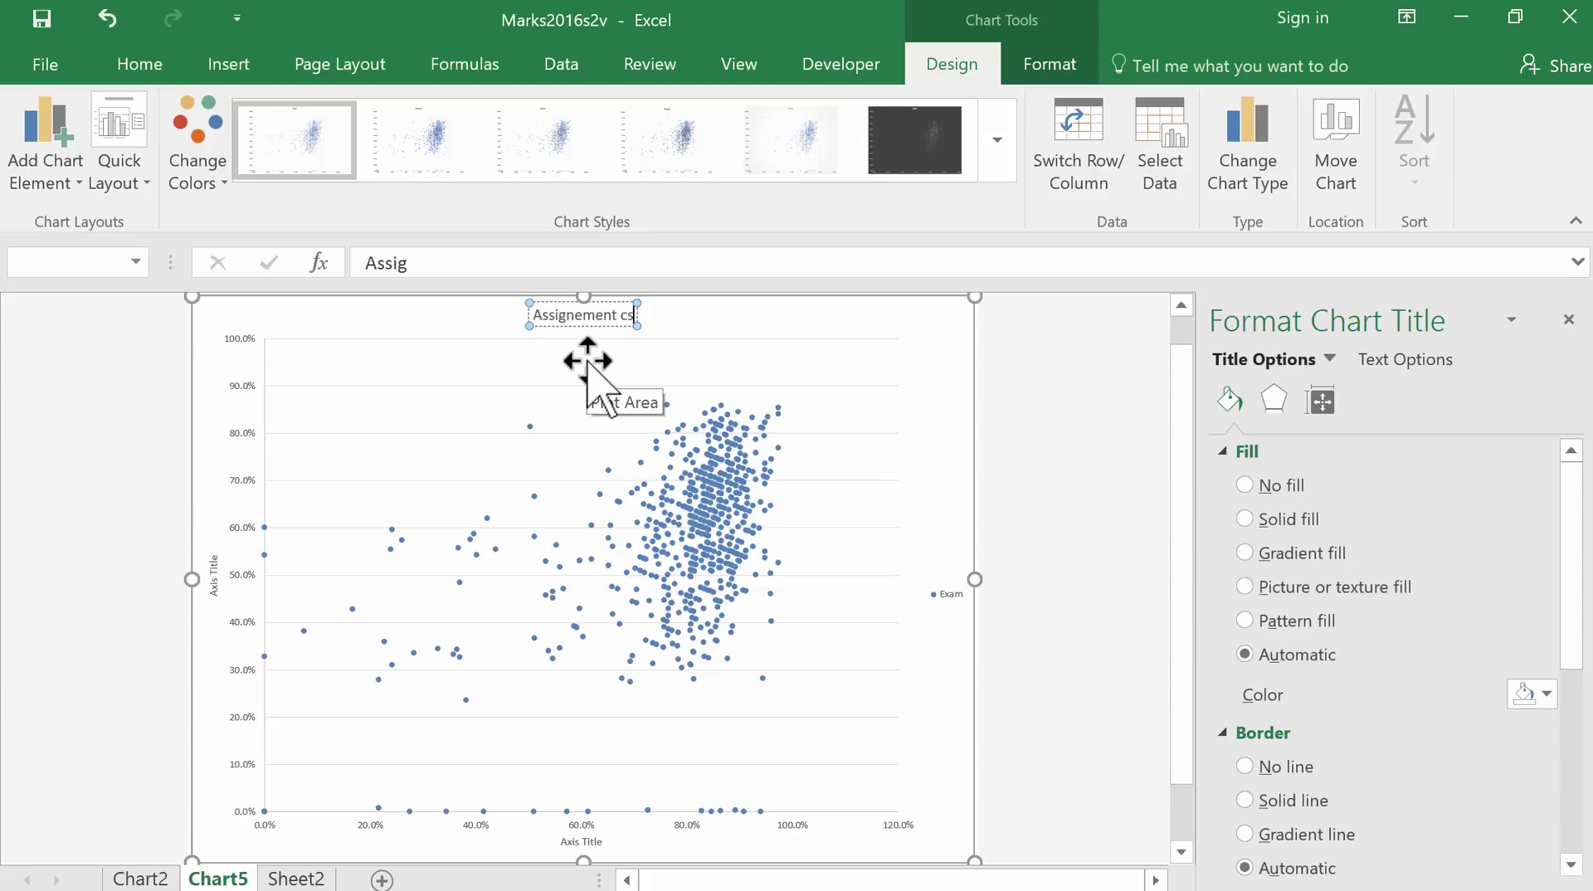
{"action": "key", "text": "BackSpace"}
{"action": "key", "text": "BackSpace"}
{"action": "key", "text": "BackSpace"}
{"action": "type", "text": "vs Ex"}
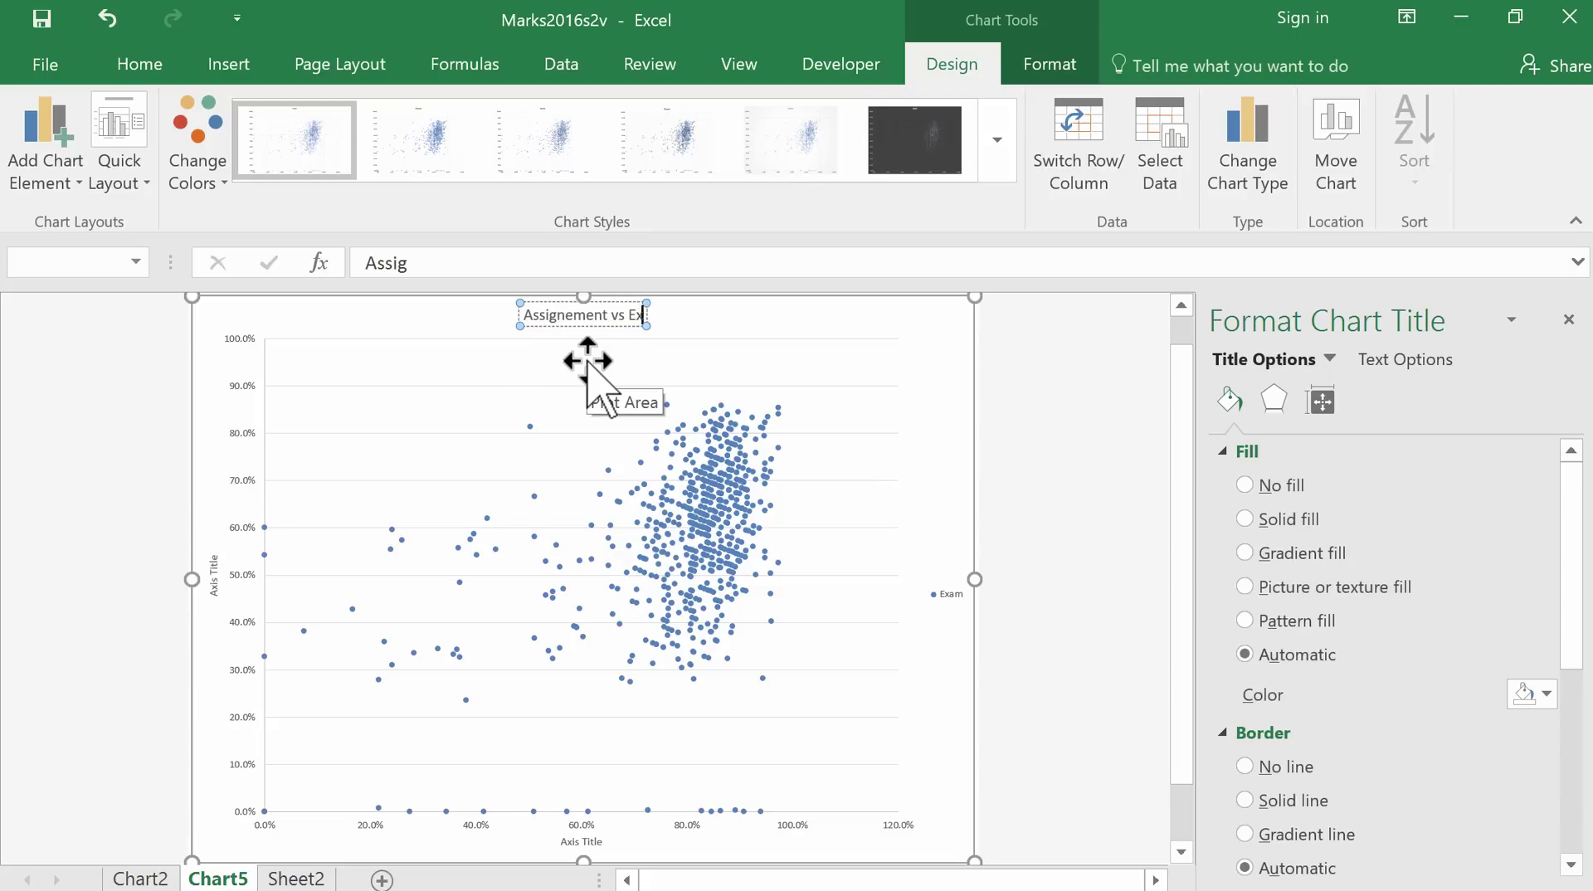
{"action": "type", "text": "am Marks"}
{"action": "left_click", "coordinate": [426, 338]}
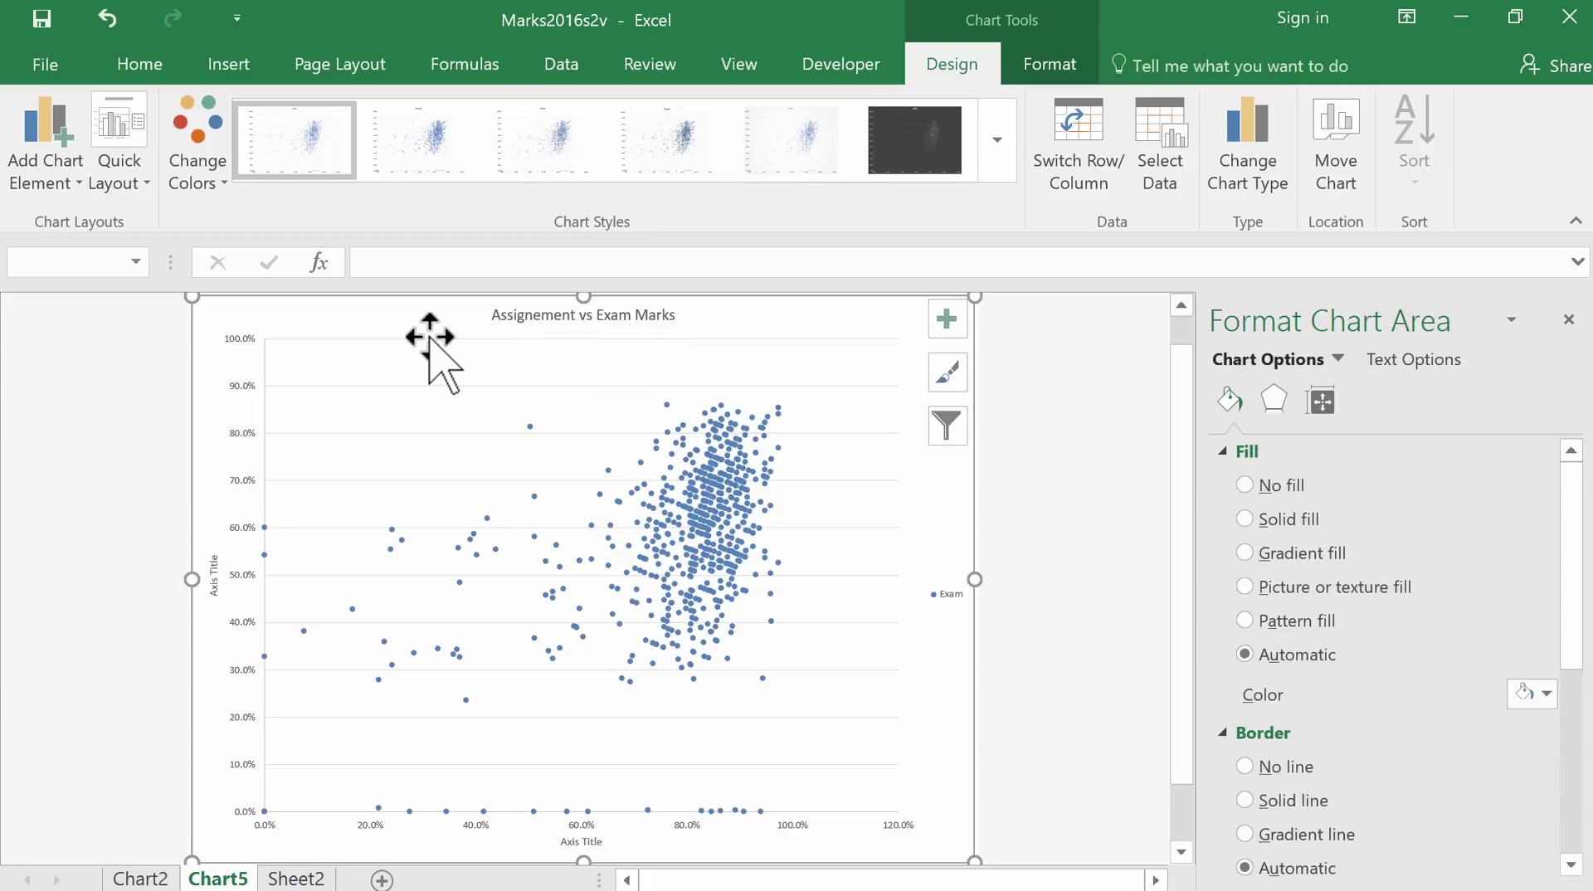
{"action": "left_click", "coordinate": [522, 318]}
{"action": "left_click", "coordinate": [542, 318]}
{"action": "key", "text": "BackSpace"}
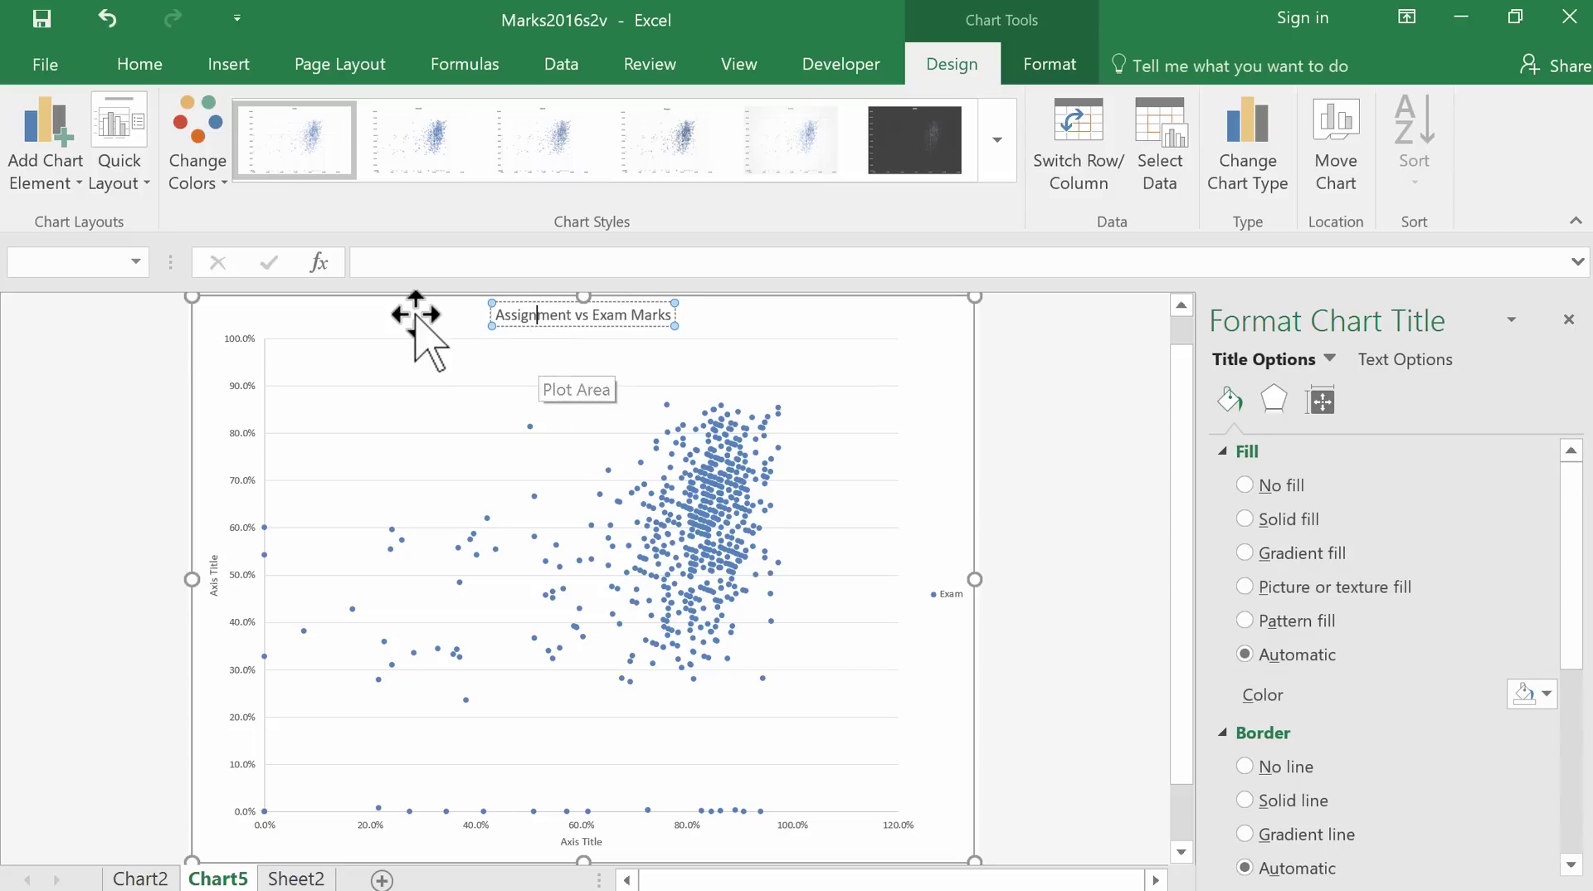
{"action": "left_click", "coordinate": [414, 315]}
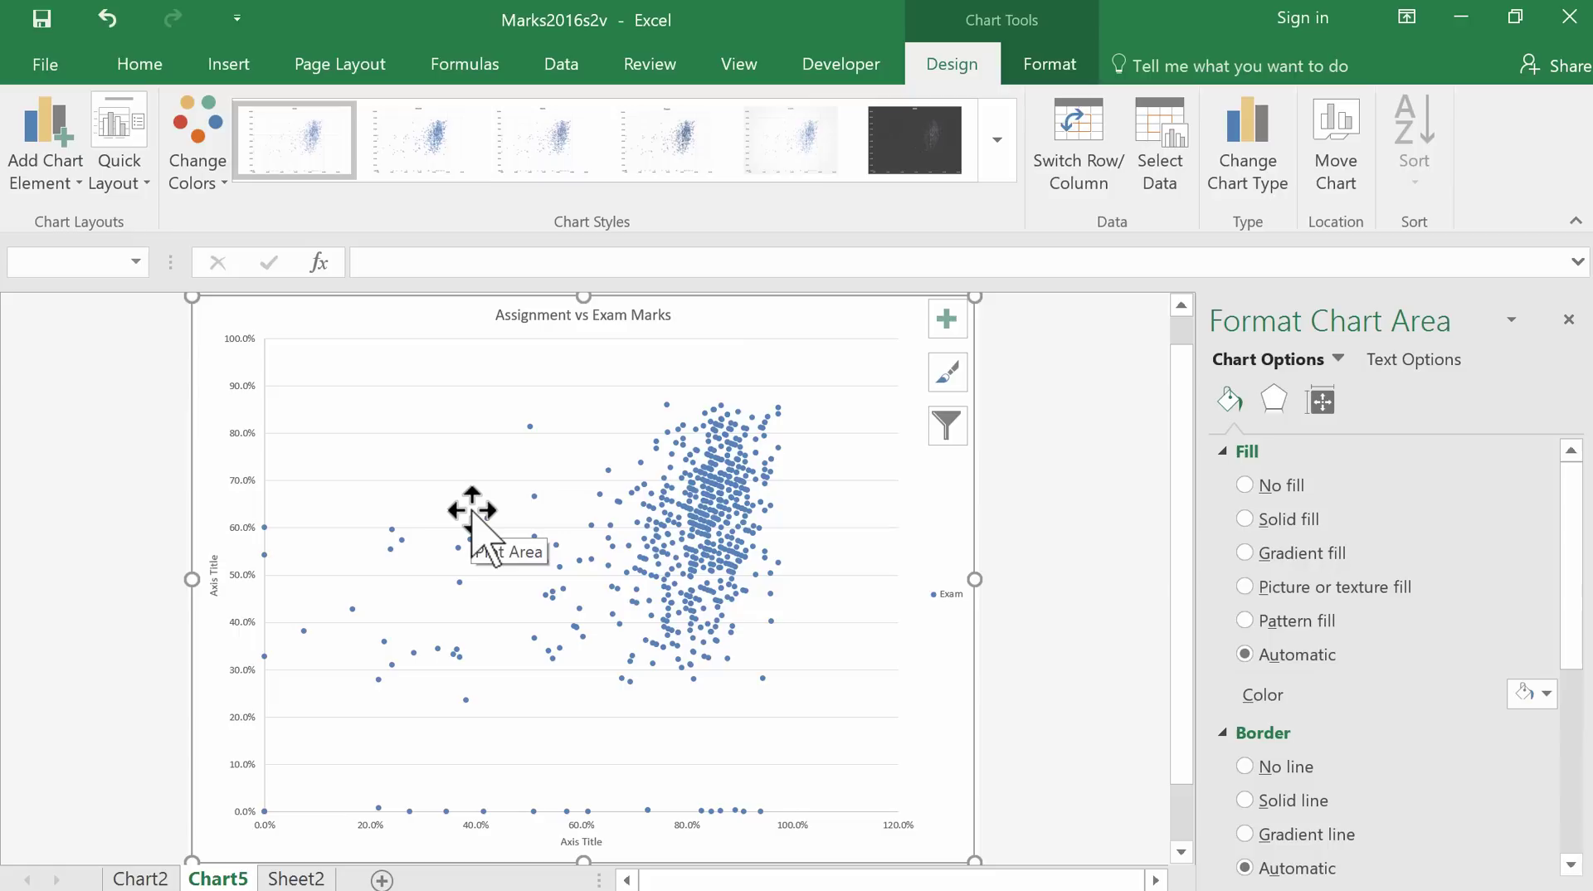
Delete the horizontal major gridlines from the scatter chart's plot area
{"action": "left_click", "coordinate": [361, 385]}
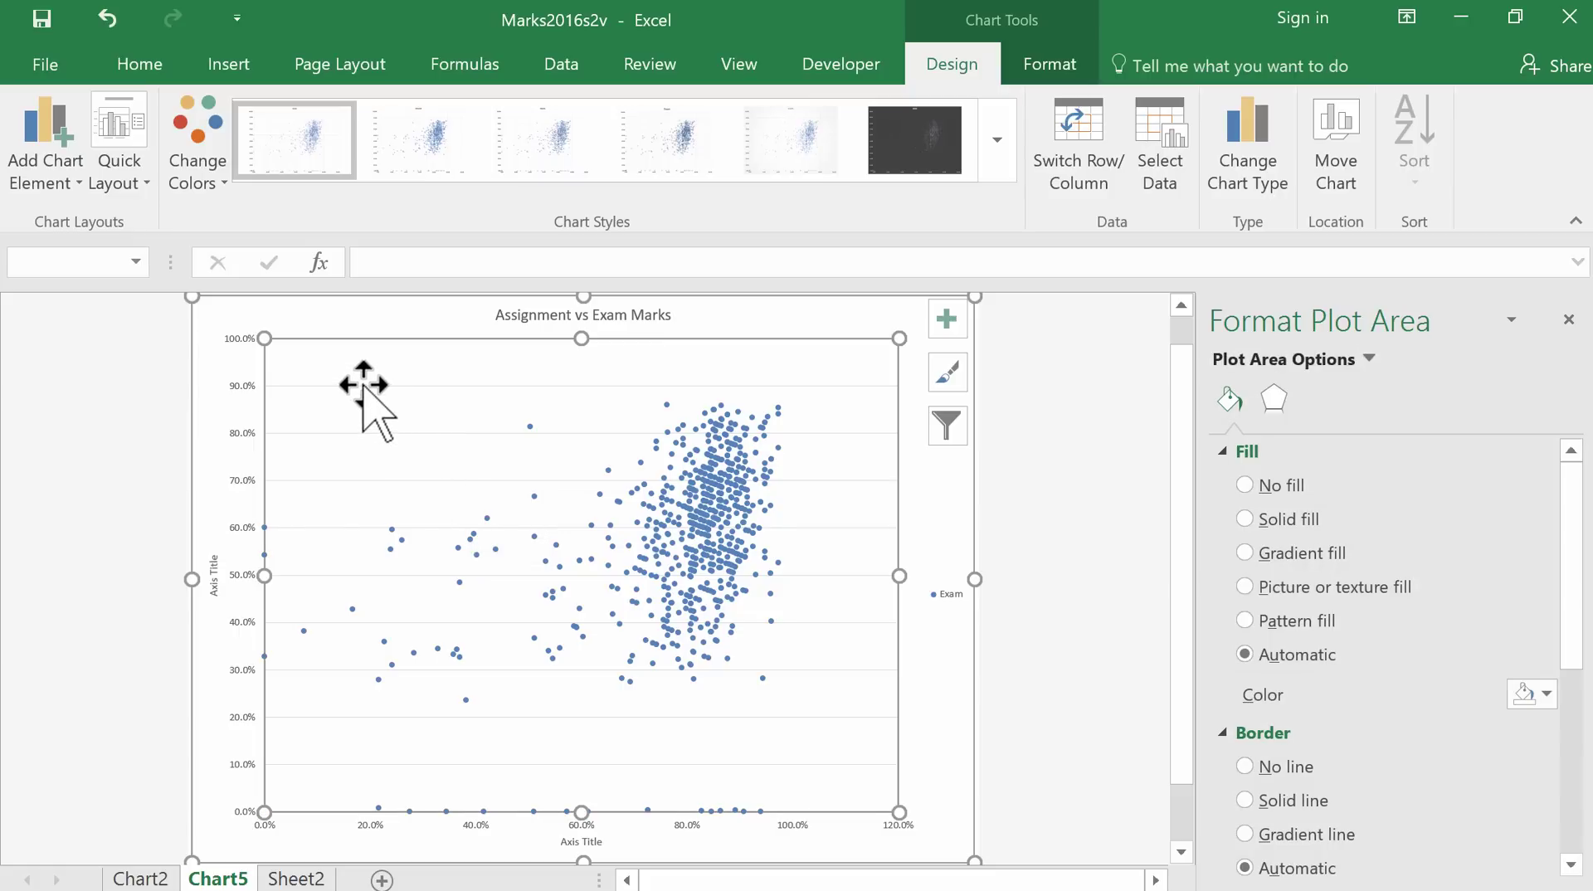
{"action": "left_click", "coordinate": [362, 385]}
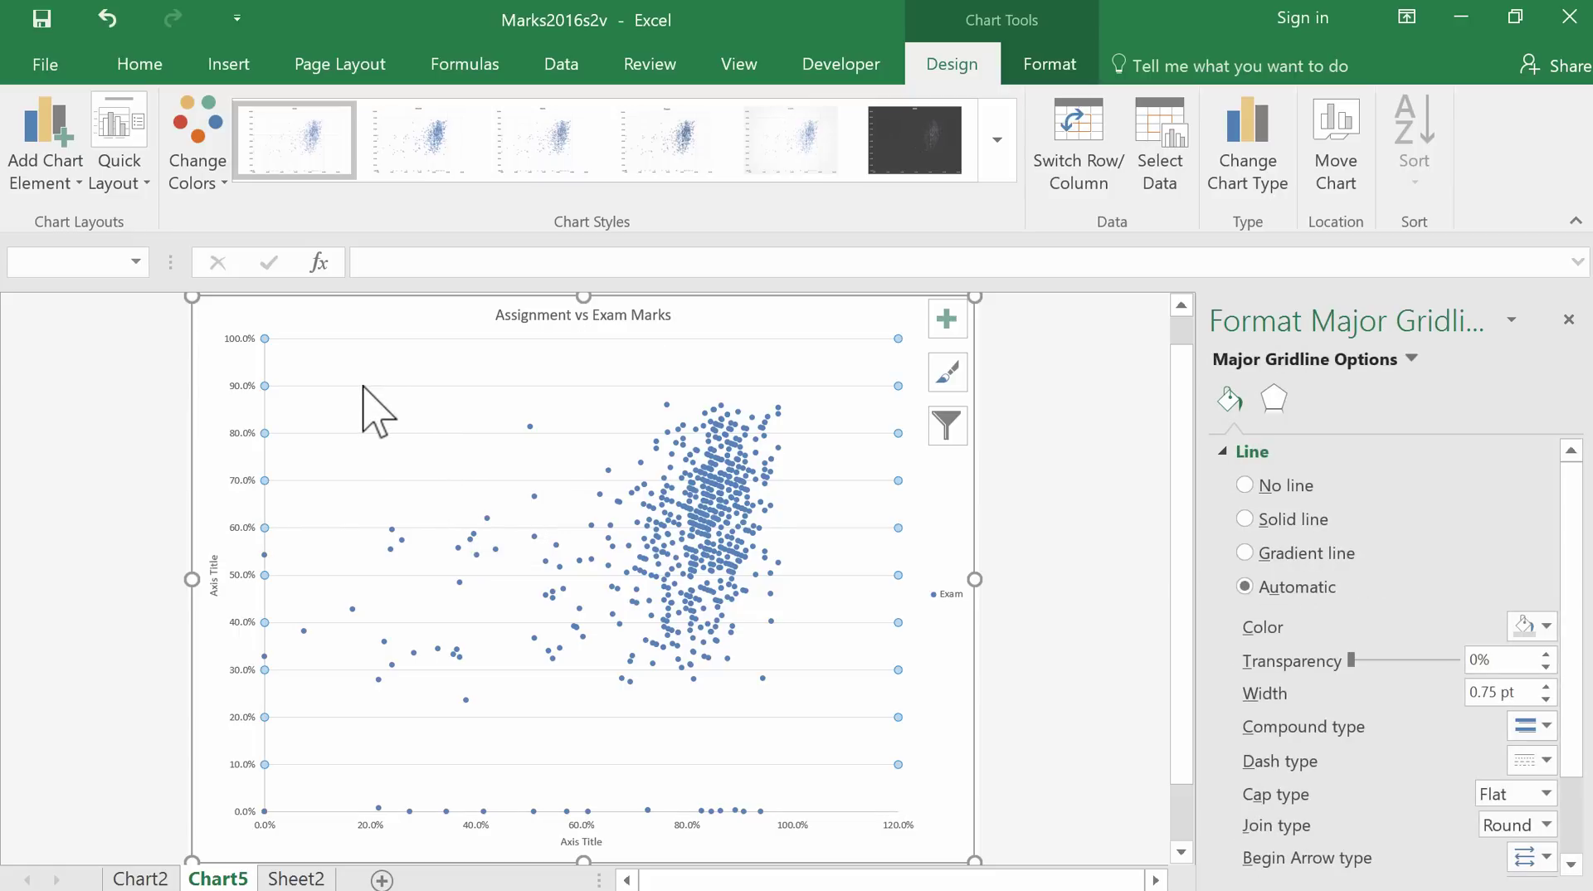
{"action": "key", "text": "Delete"}
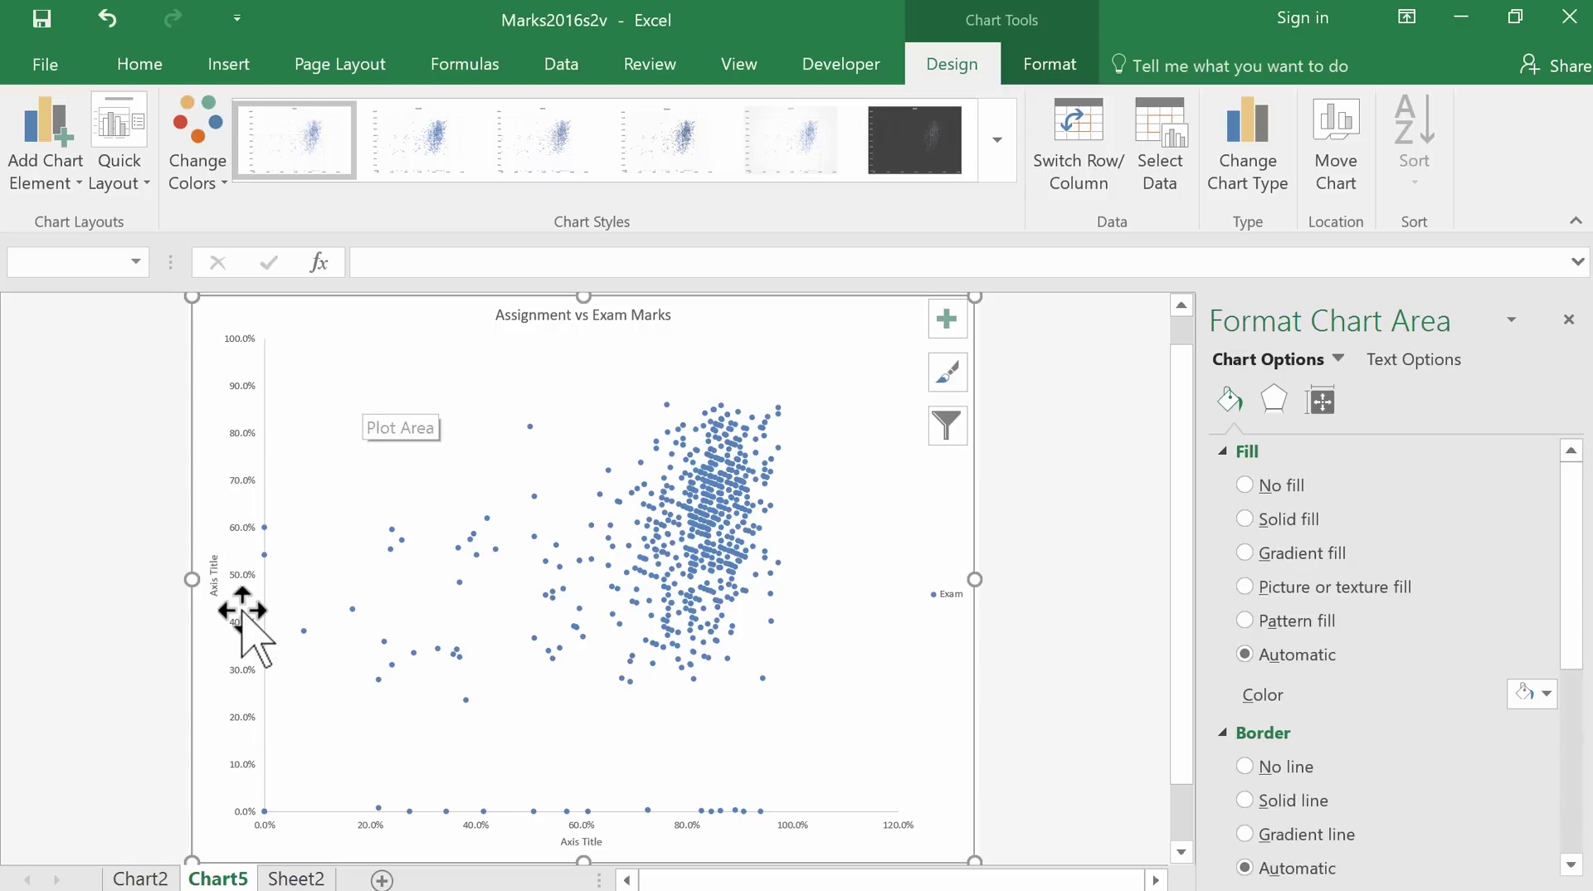
Change the vertical axis title to "Exam Marks"
{"action": "left_click", "coordinate": [213, 573]}
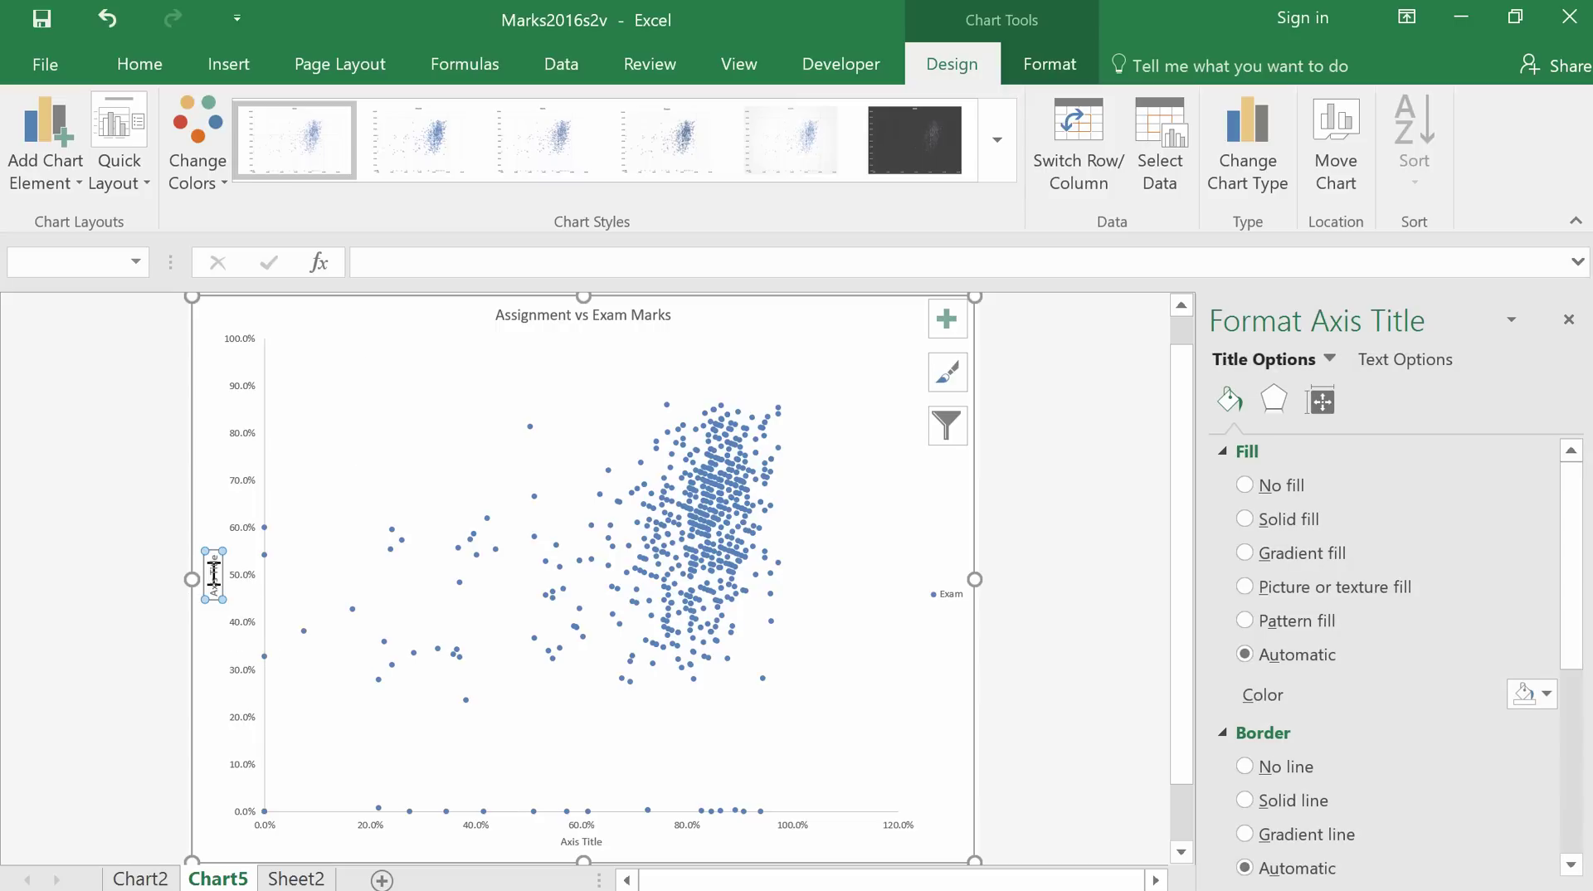
{"action": "left_click", "coordinate": [213, 573]}
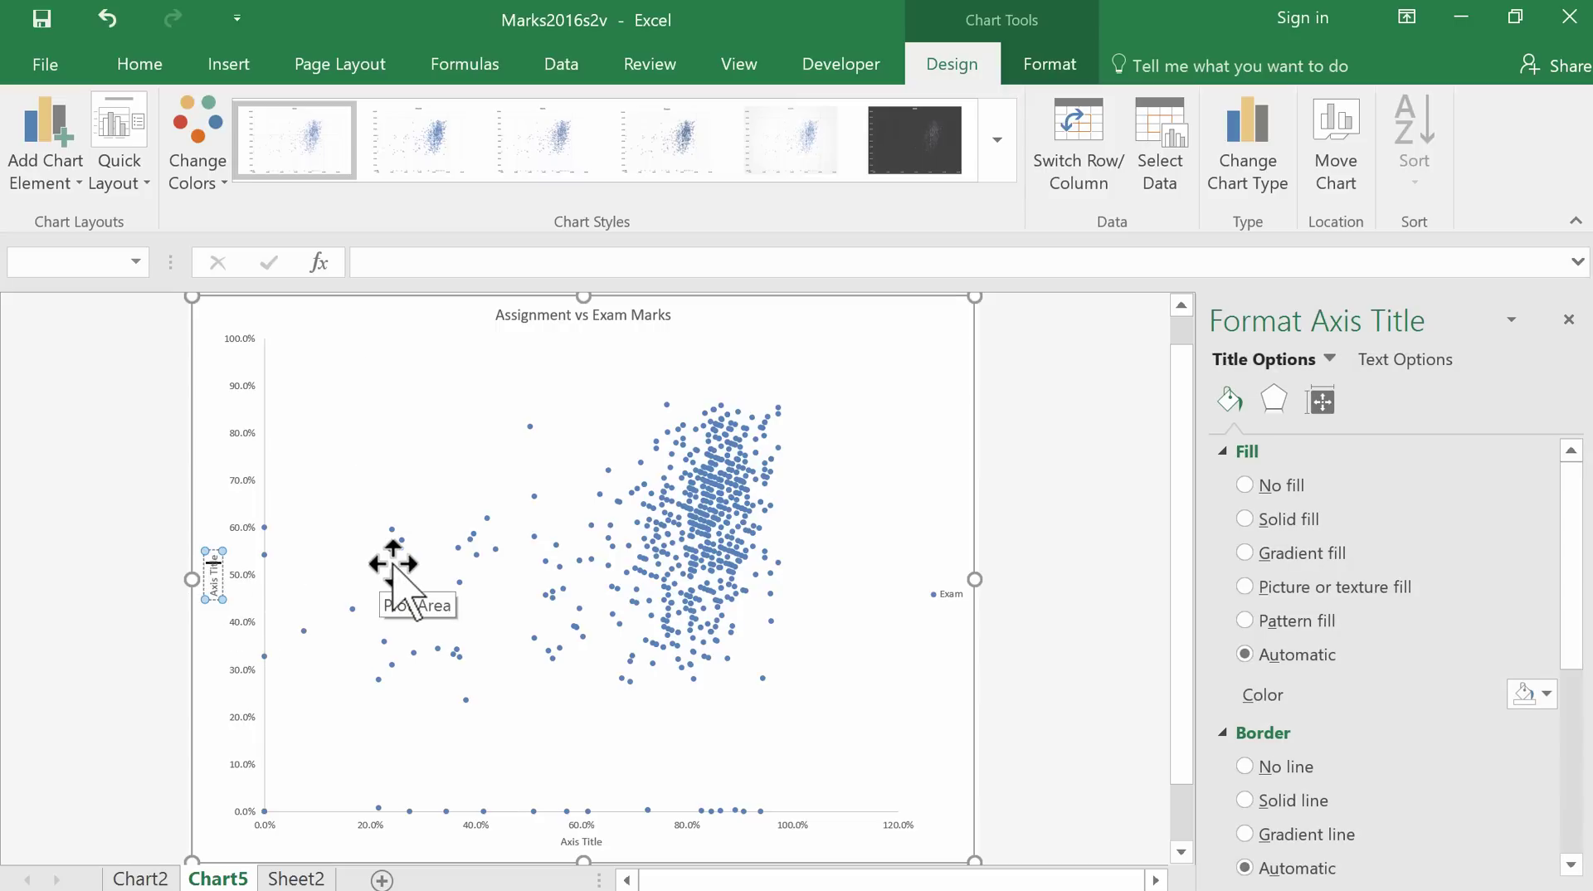
{"action": "key", "text": "BackSpace"}
{"action": "key", "text": "BackSpace"}
{"action": "key", "text": "BackSpace"}
{"action": "key", "text": "BackSpace"}
{"action": "type", "text": "Exam Mark"}
{"action": "left_click", "coordinate": [225, 641]}
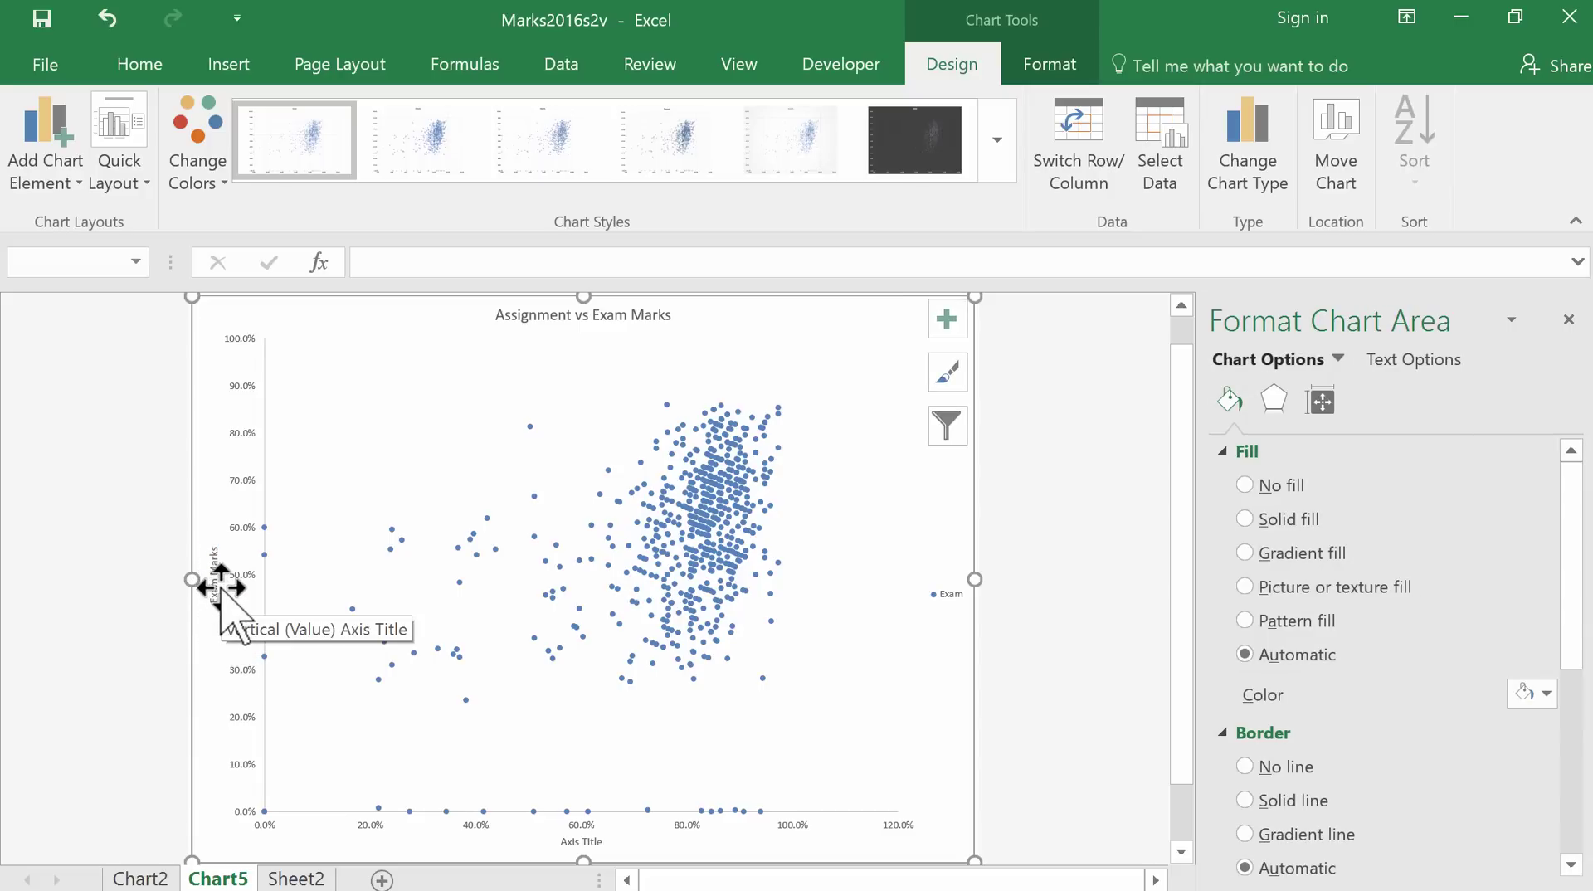
Set the font size of the vertical axis title to 16
{"action": "right_click", "coordinate": [218, 590]}
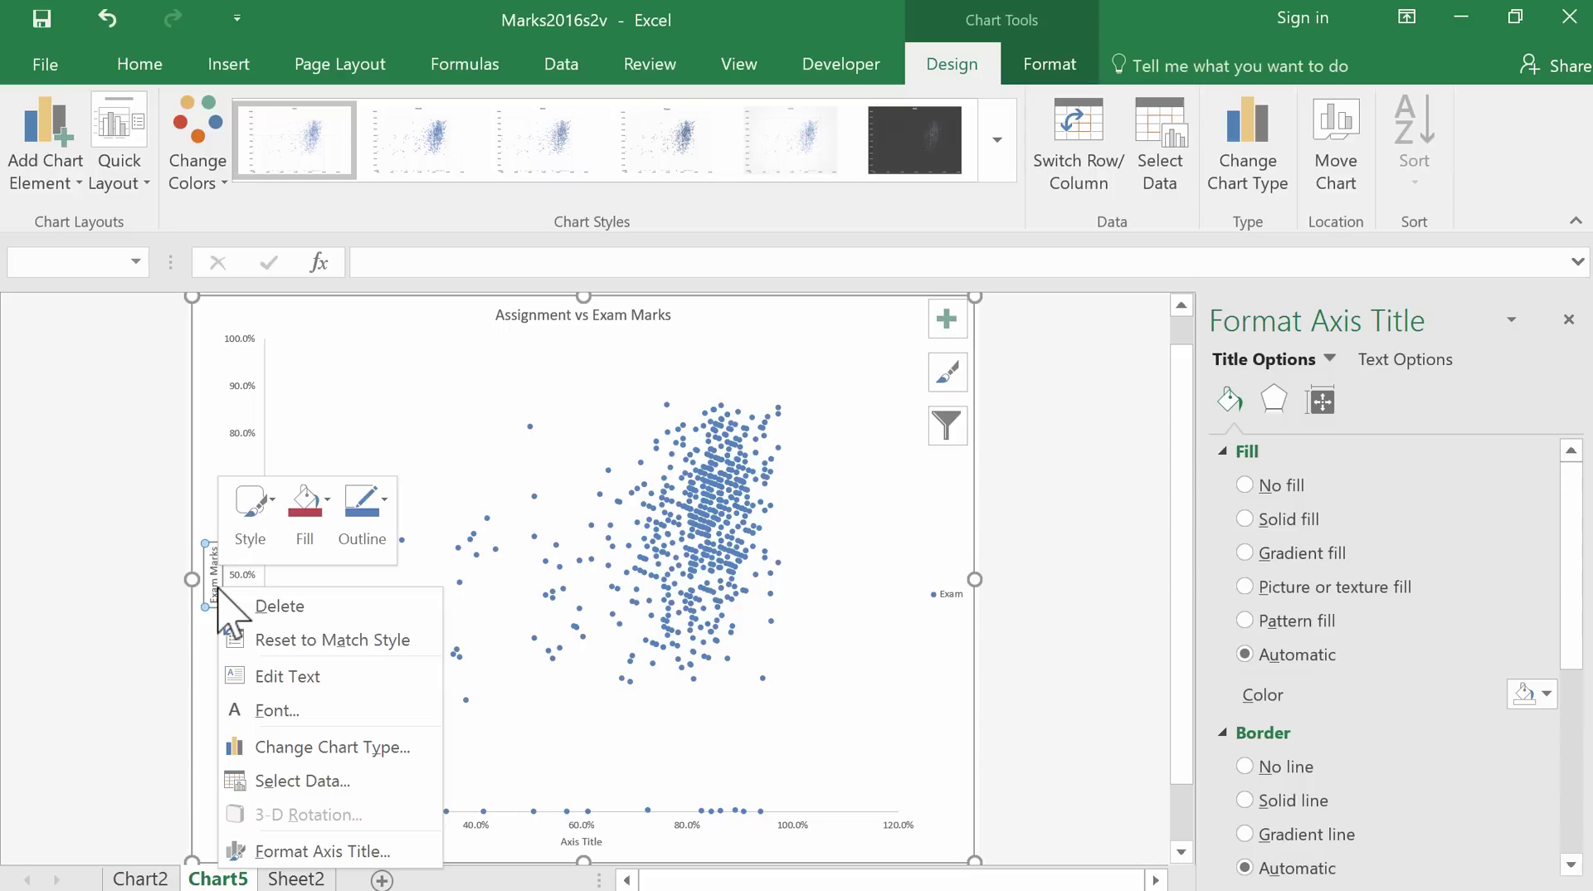
{"action": "left_click", "coordinate": [264, 711]}
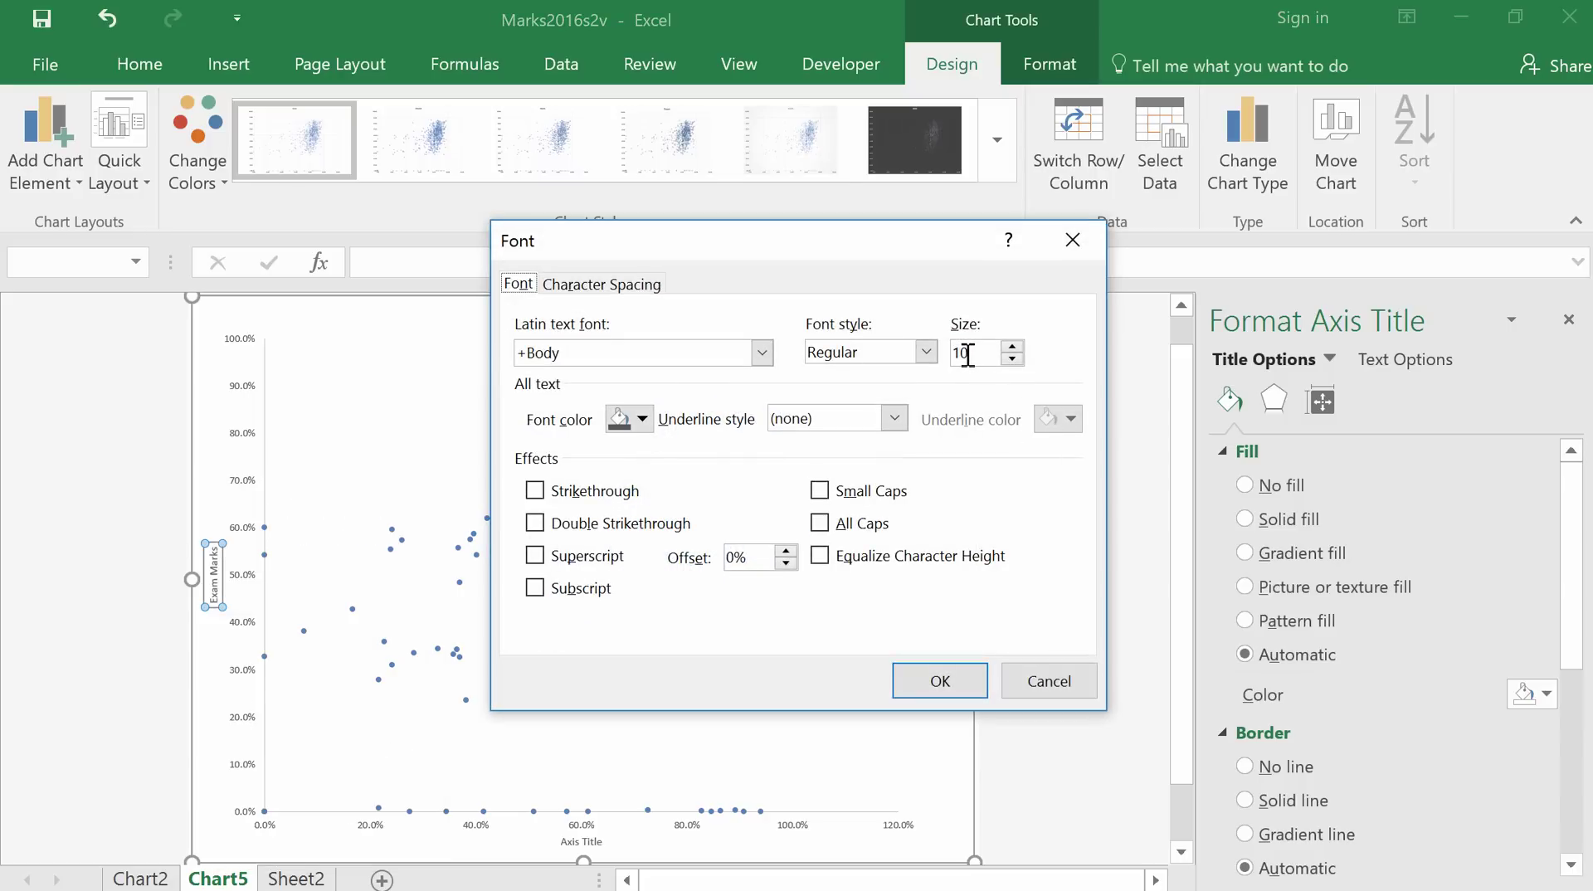
{"action": "left_click", "coordinate": [1012, 347]}
{"action": "type", "text": "16"}
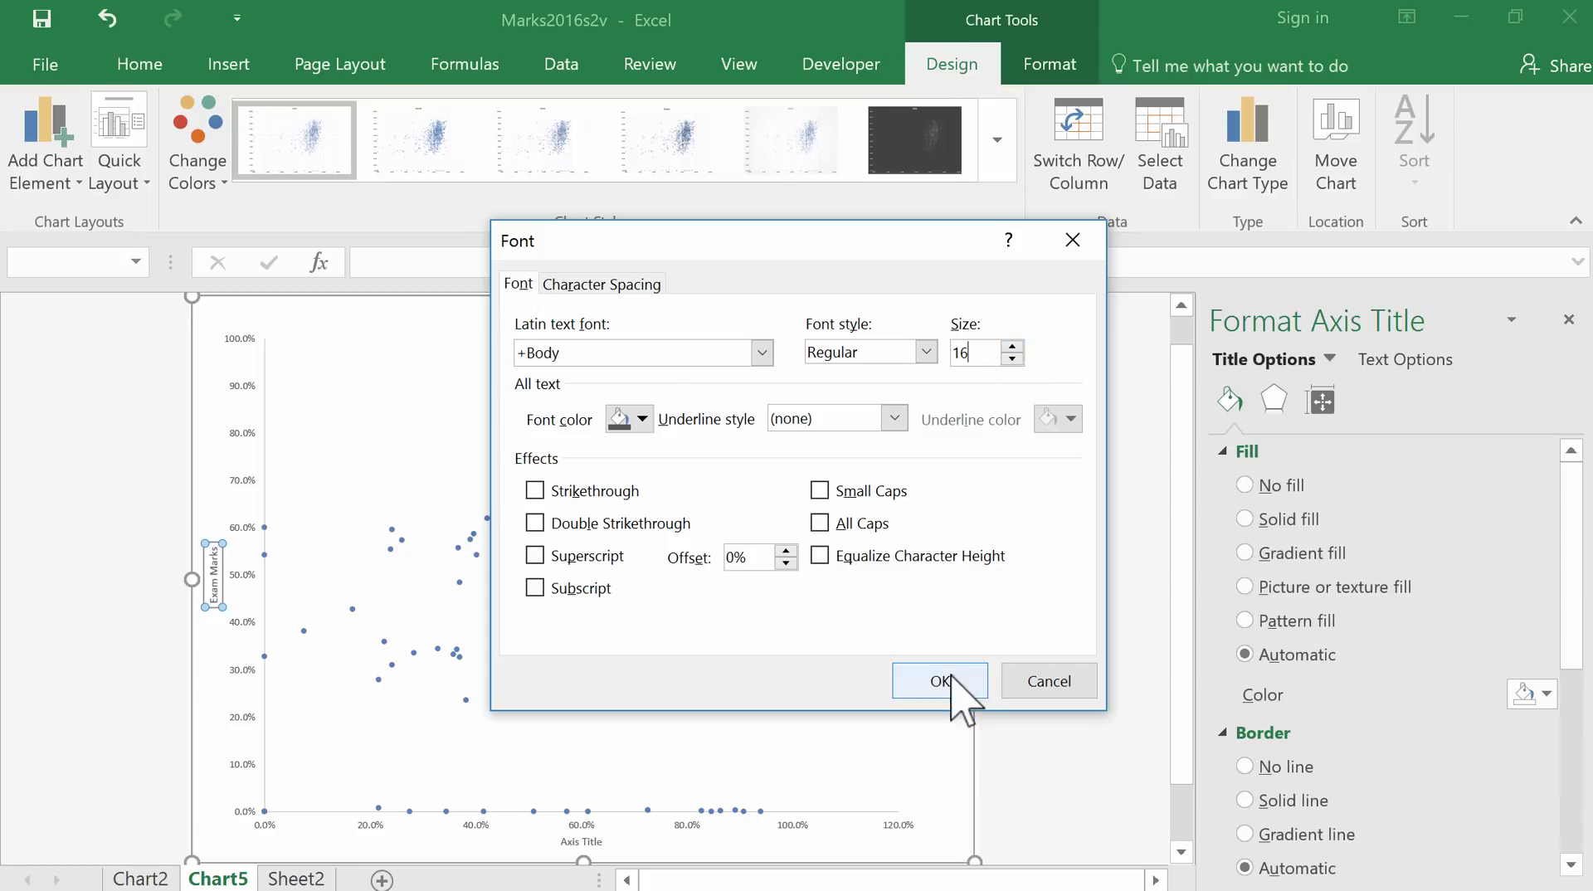
{"action": "left_click", "coordinate": [945, 679]}
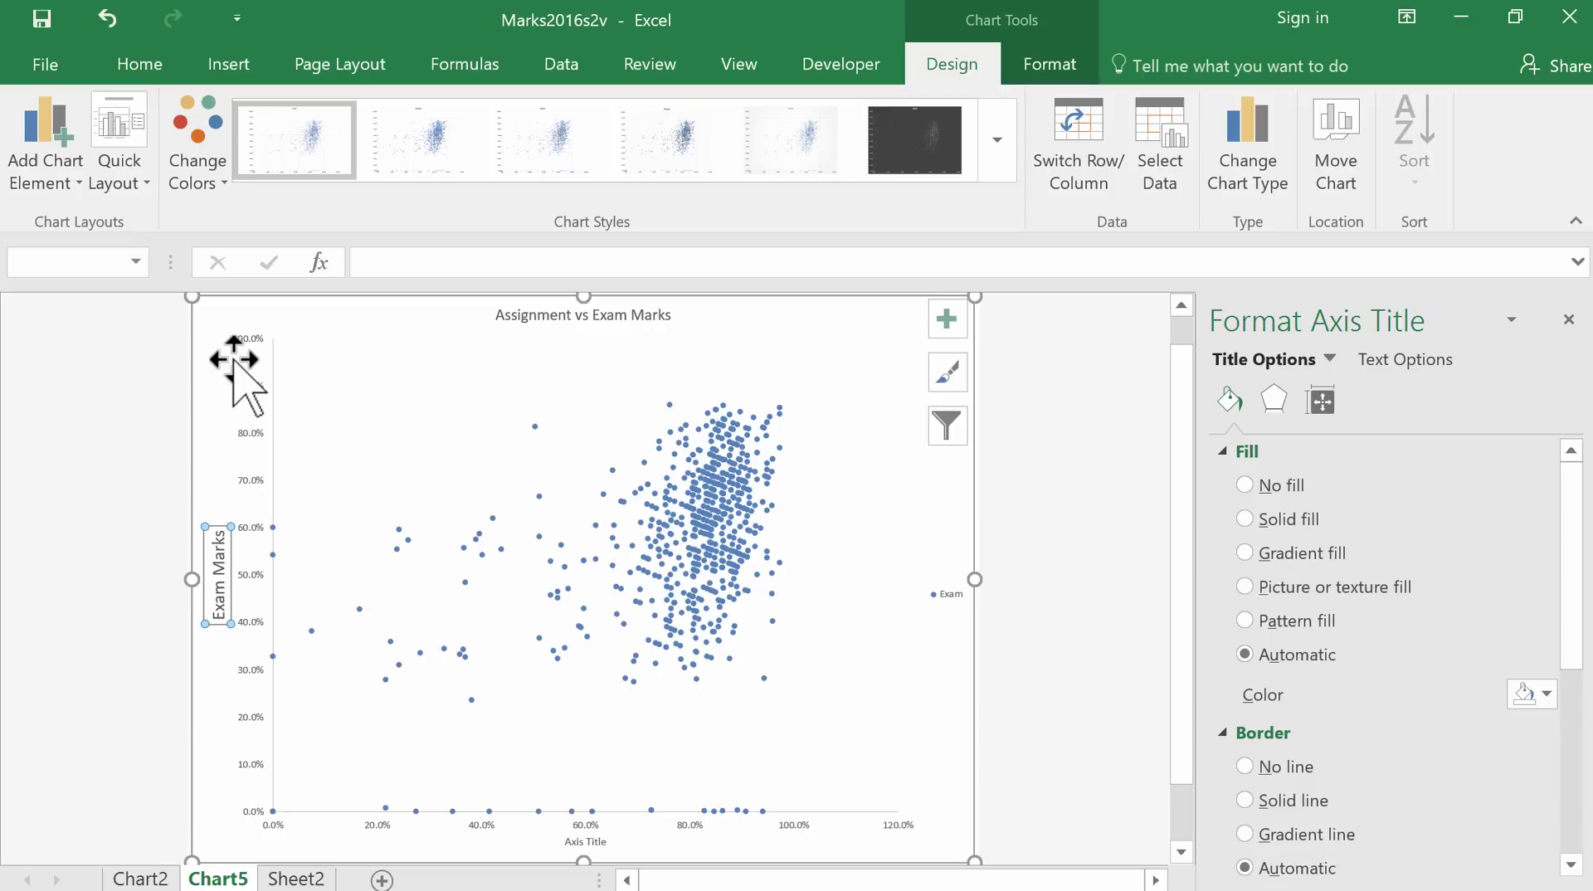
Set the font size of the vertical axis's percentage labels to 16
{"action": "left_click", "coordinate": [244, 386]}
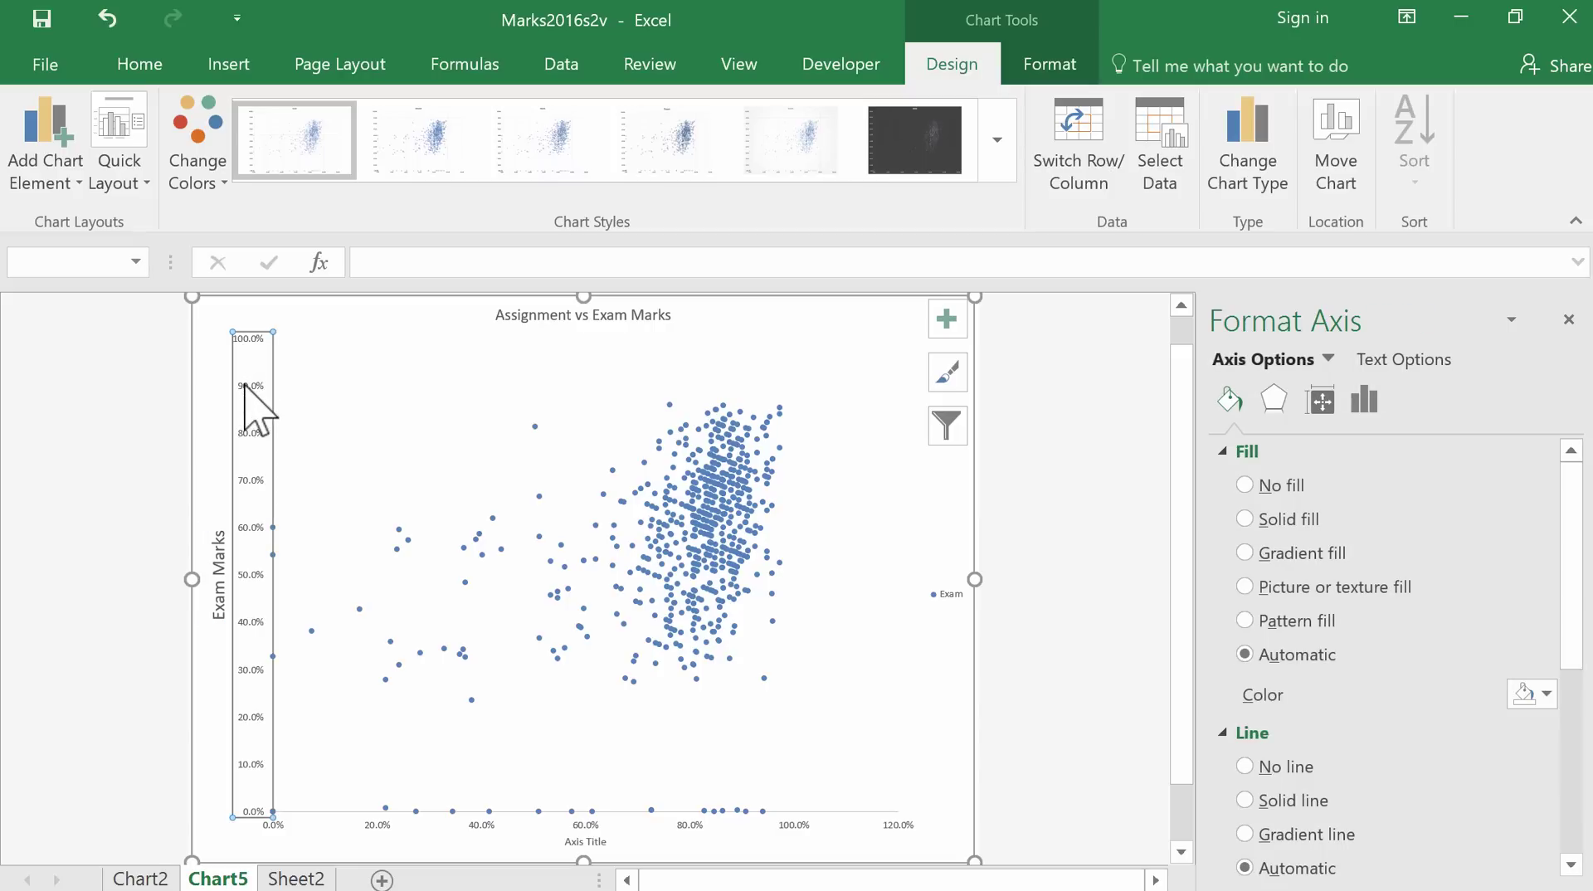
{"action": "right_click", "coordinate": [244, 386]}
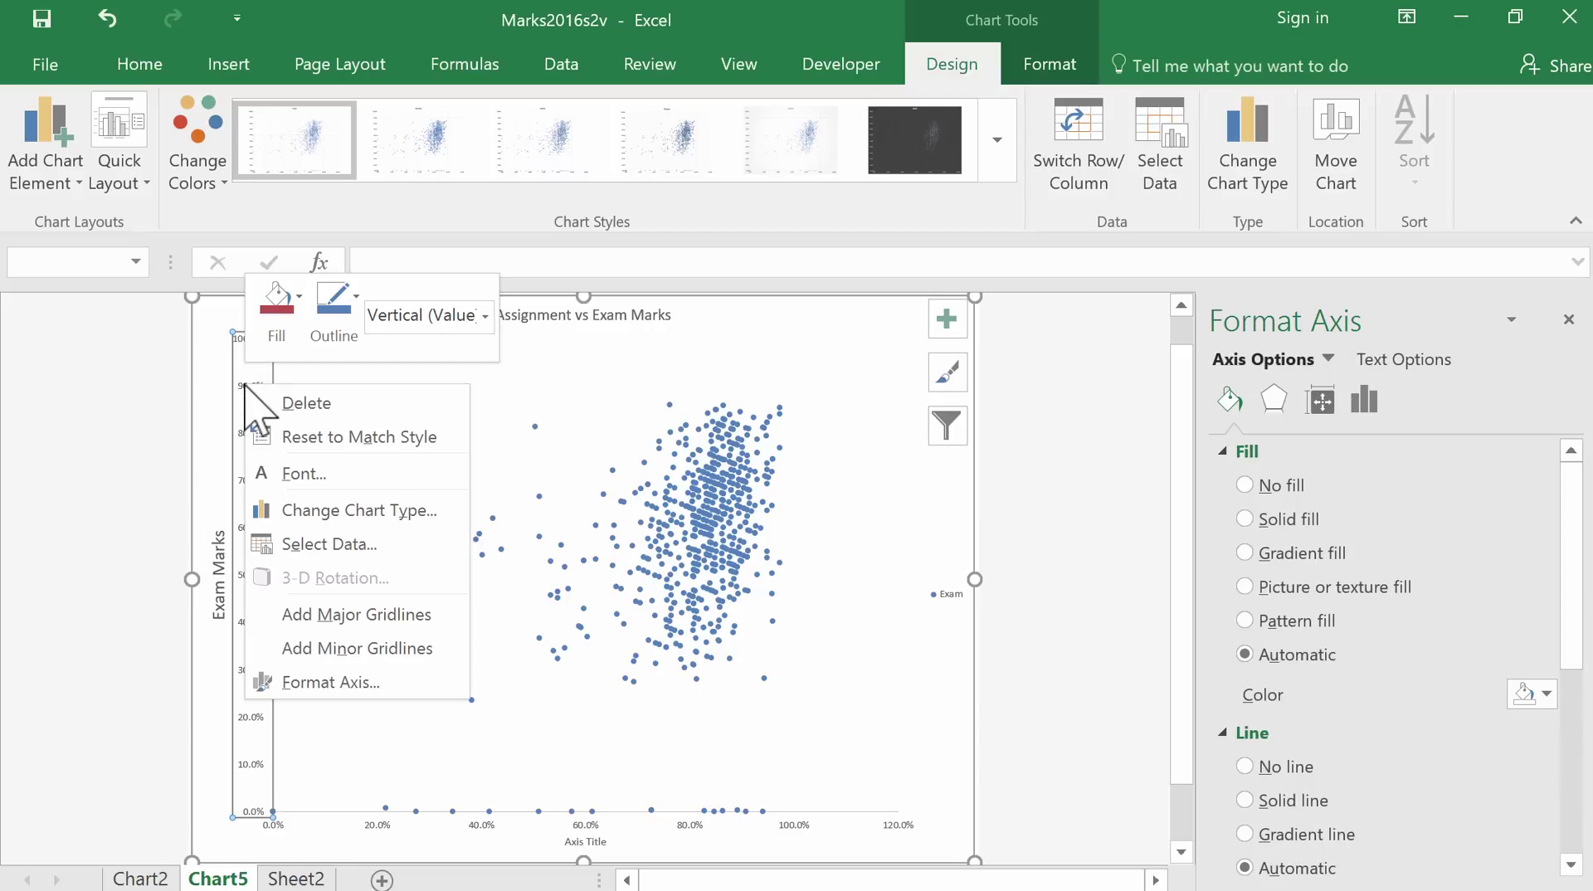
{"action": "left_click", "coordinate": [286, 475]}
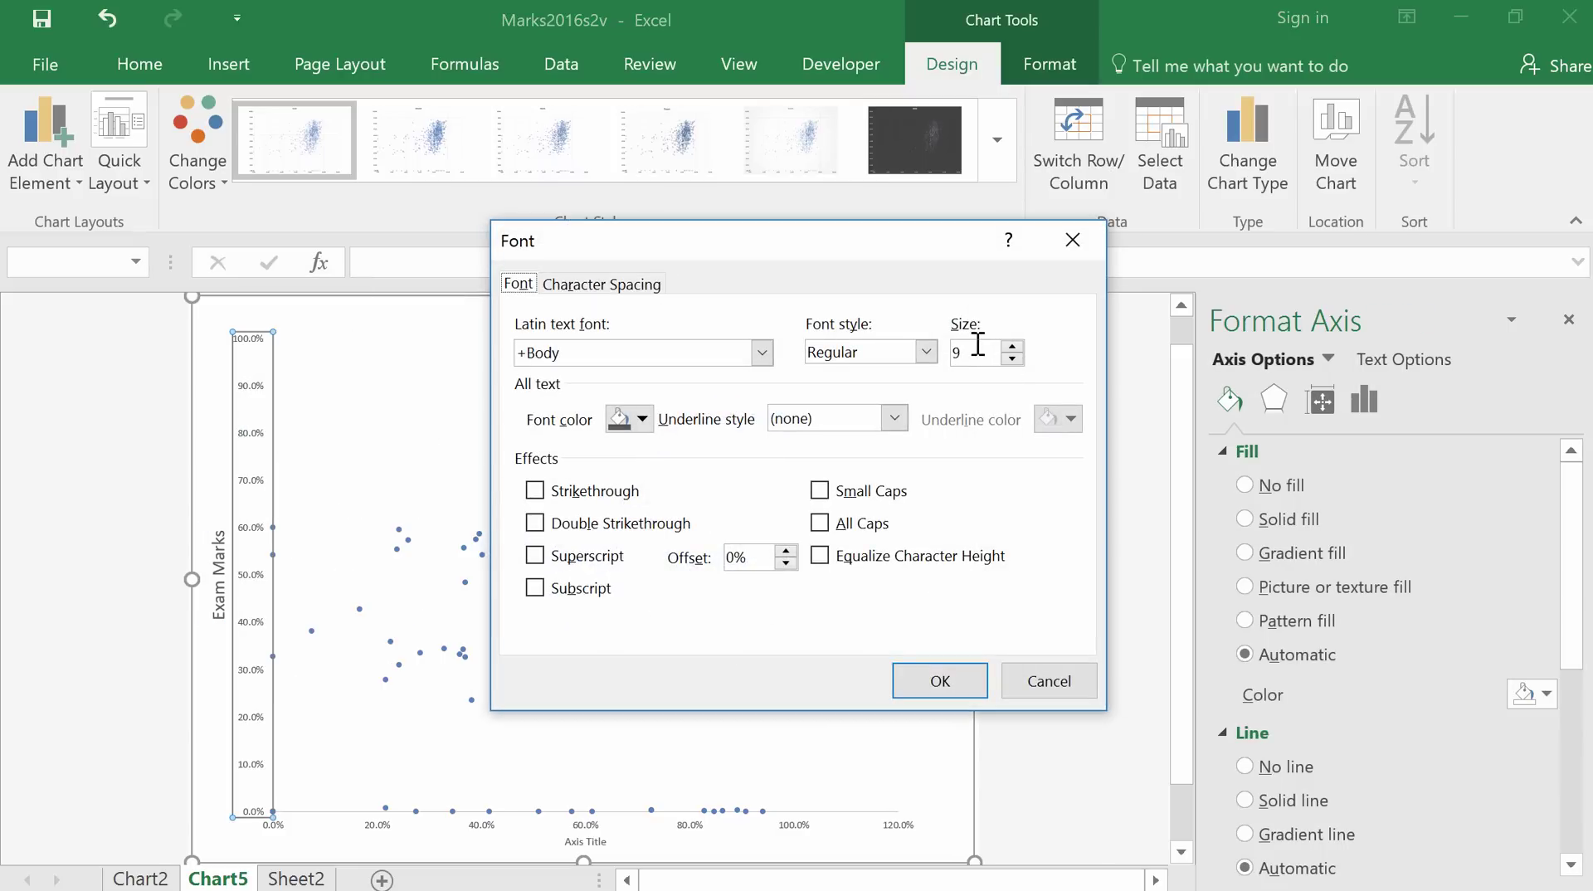
{"action": "left_click_drag", "start_coordinate": [975, 352], "coordinate": [936, 342]}
{"action": "type", "text": "16"}
{"action": "key", "text": "Return"}
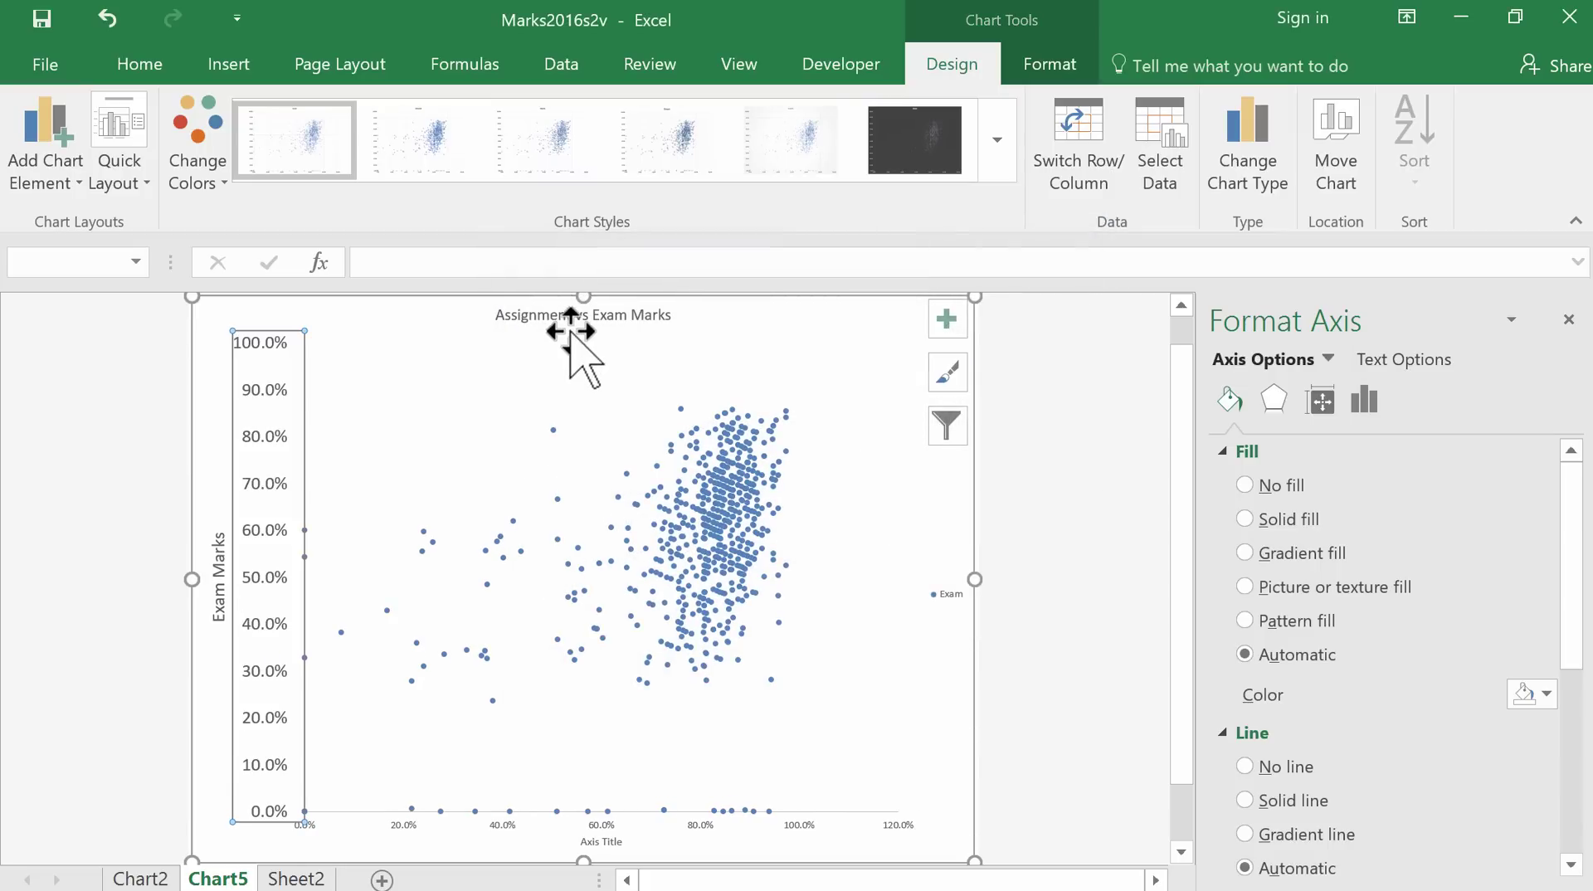
Set the font size of the chart title to 18
{"action": "right_click", "coordinate": [567, 320]}
{"action": "left_click", "coordinate": [616, 442]}
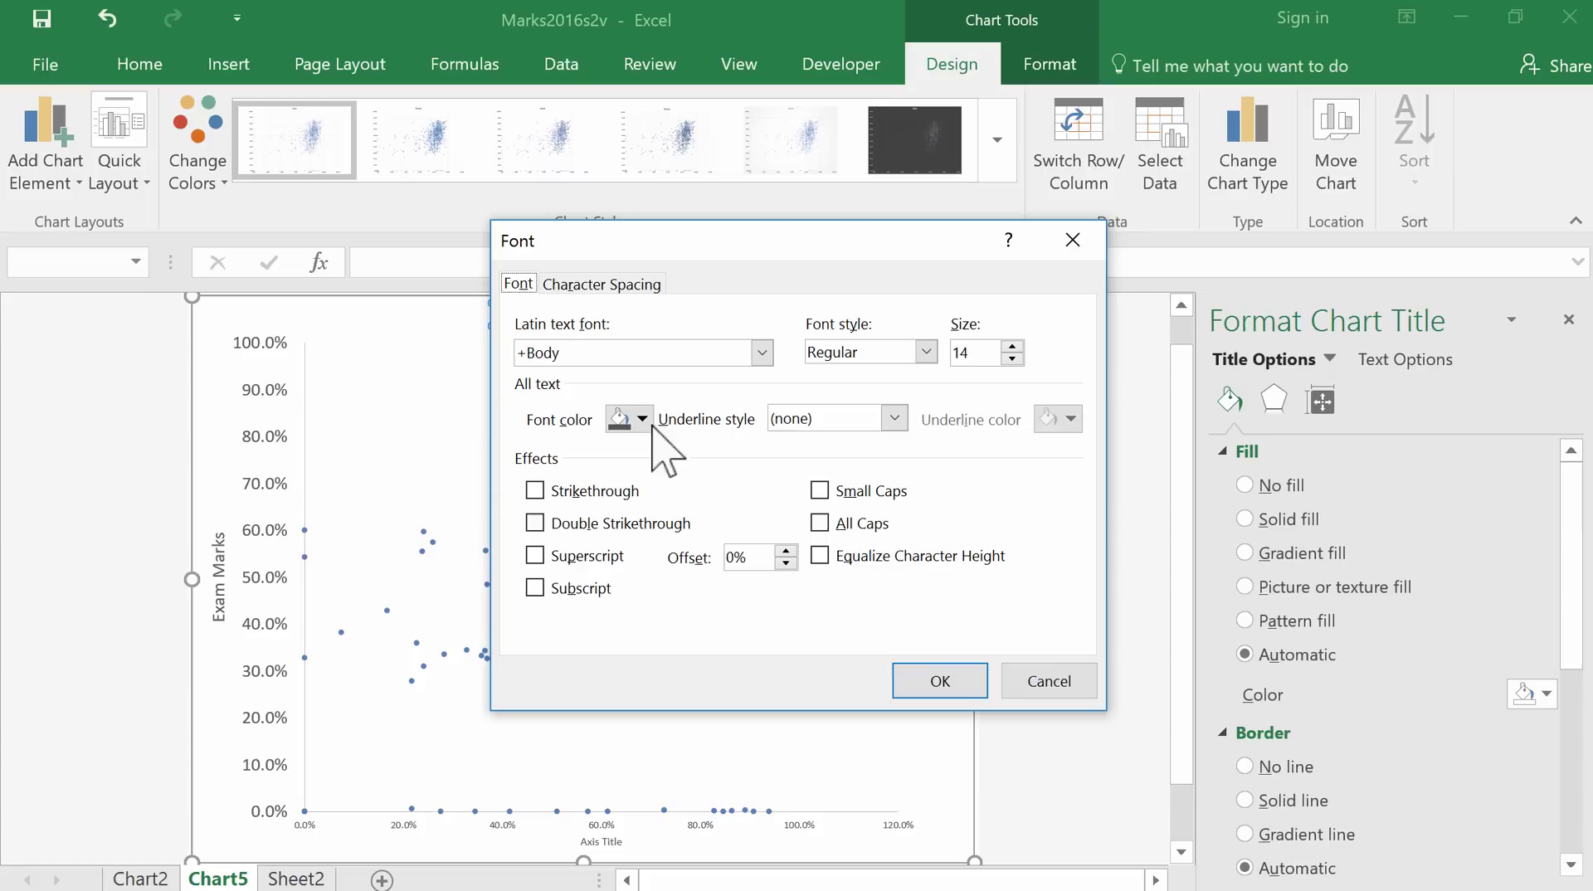
{"action": "double_click", "coordinate": [971, 351]}
{"action": "type", "text": "18"}
{"action": "left_click", "coordinate": [929, 687]}
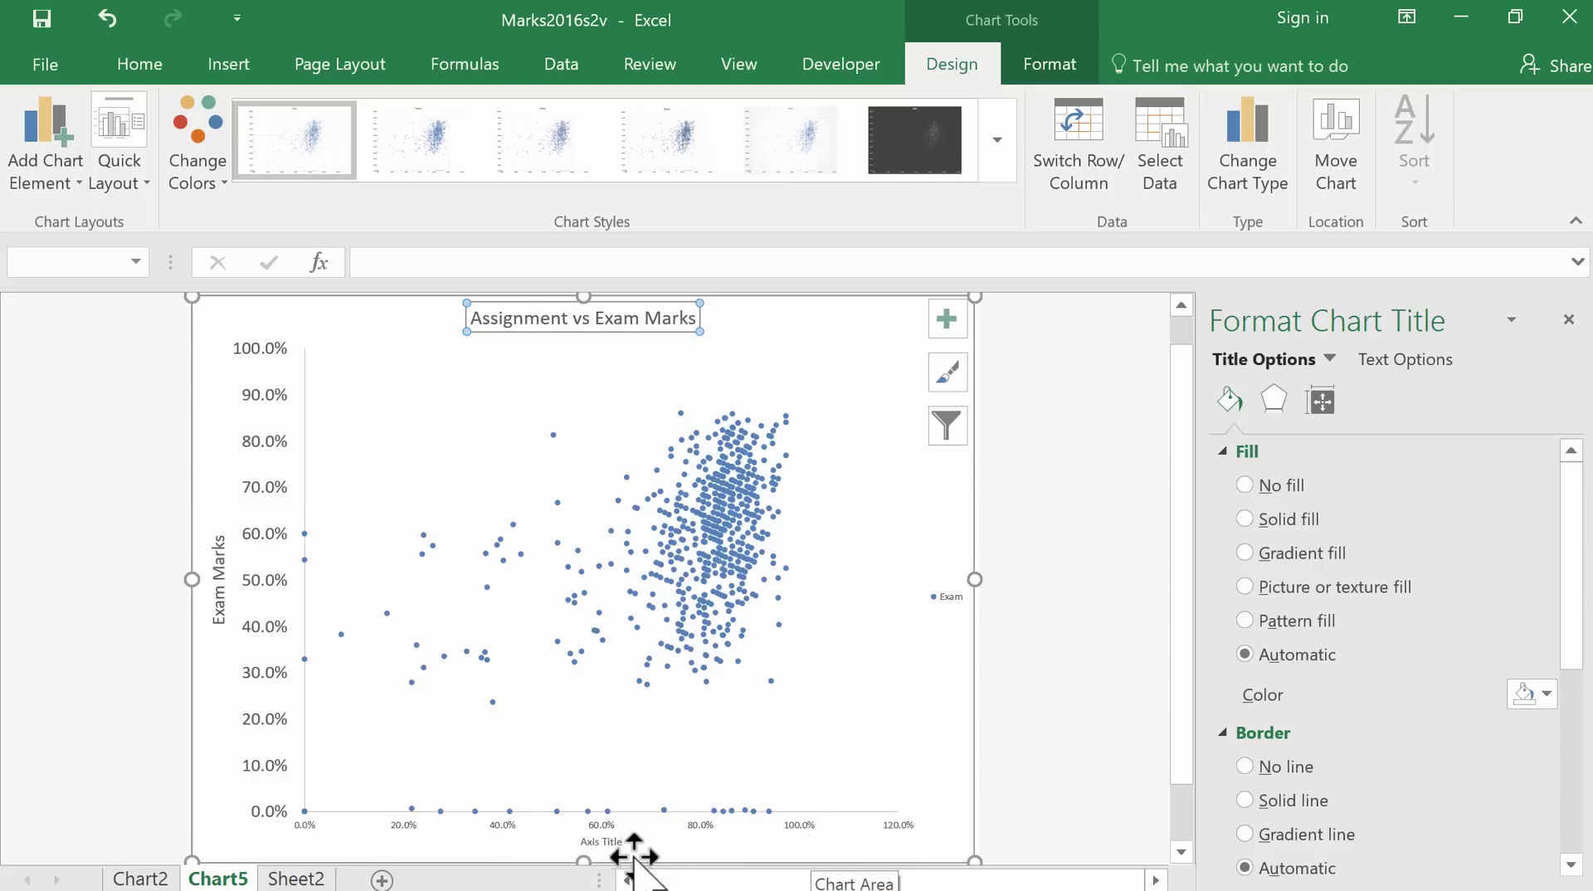
Change the horizontal axis title to "Assignment Marks"
{"action": "left_click", "coordinate": [605, 842]}
{"action": "left_click", "coordinate": [605, 842]}
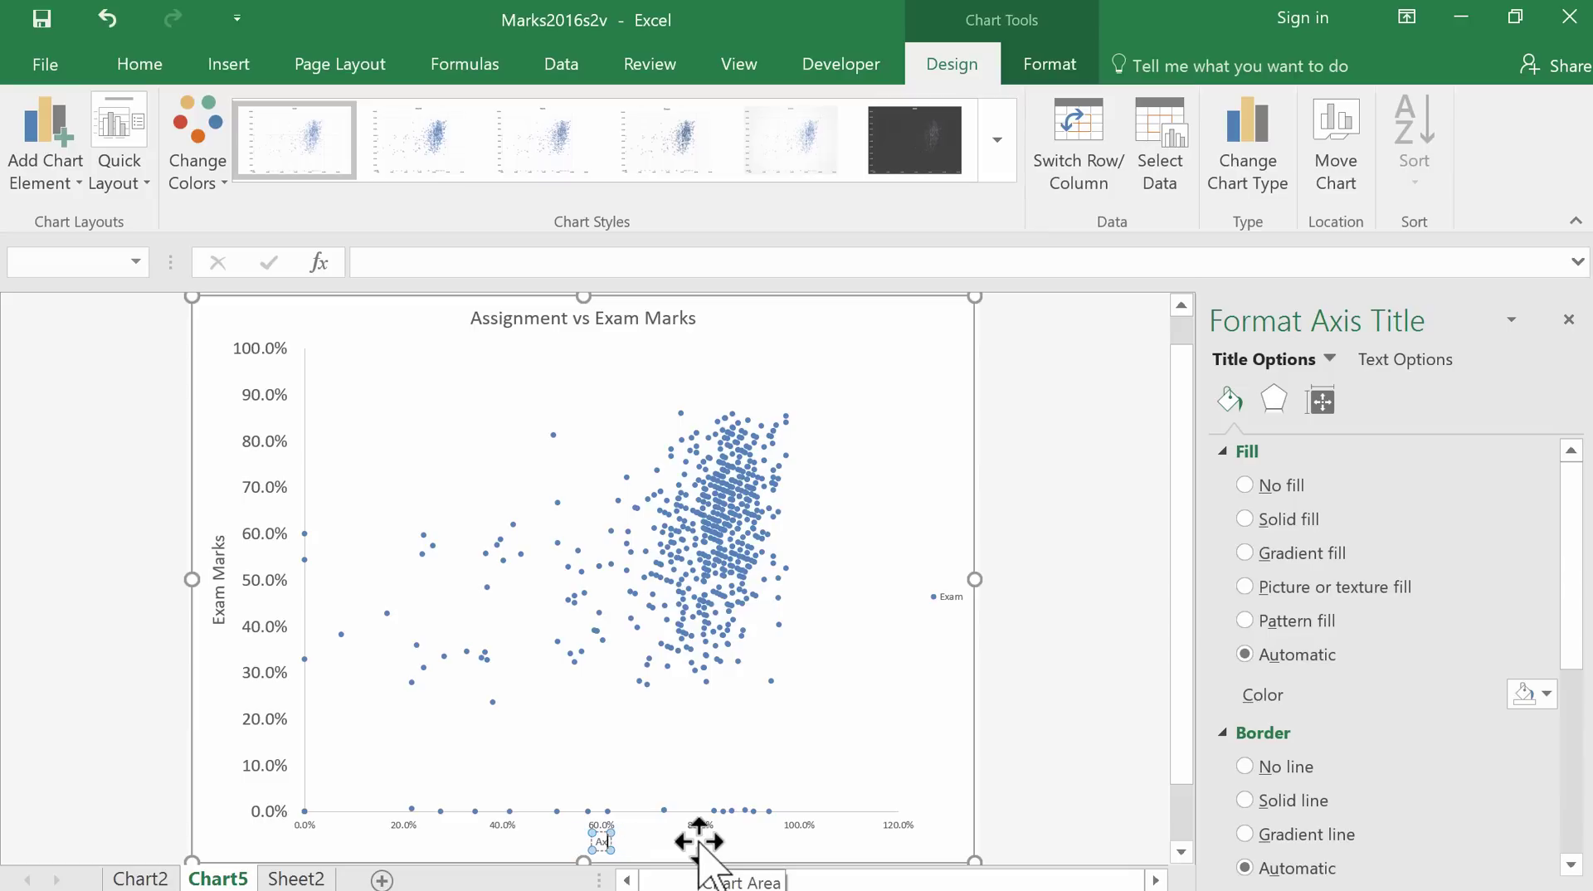
{"action": "type", "text": "Assignment Marks"}
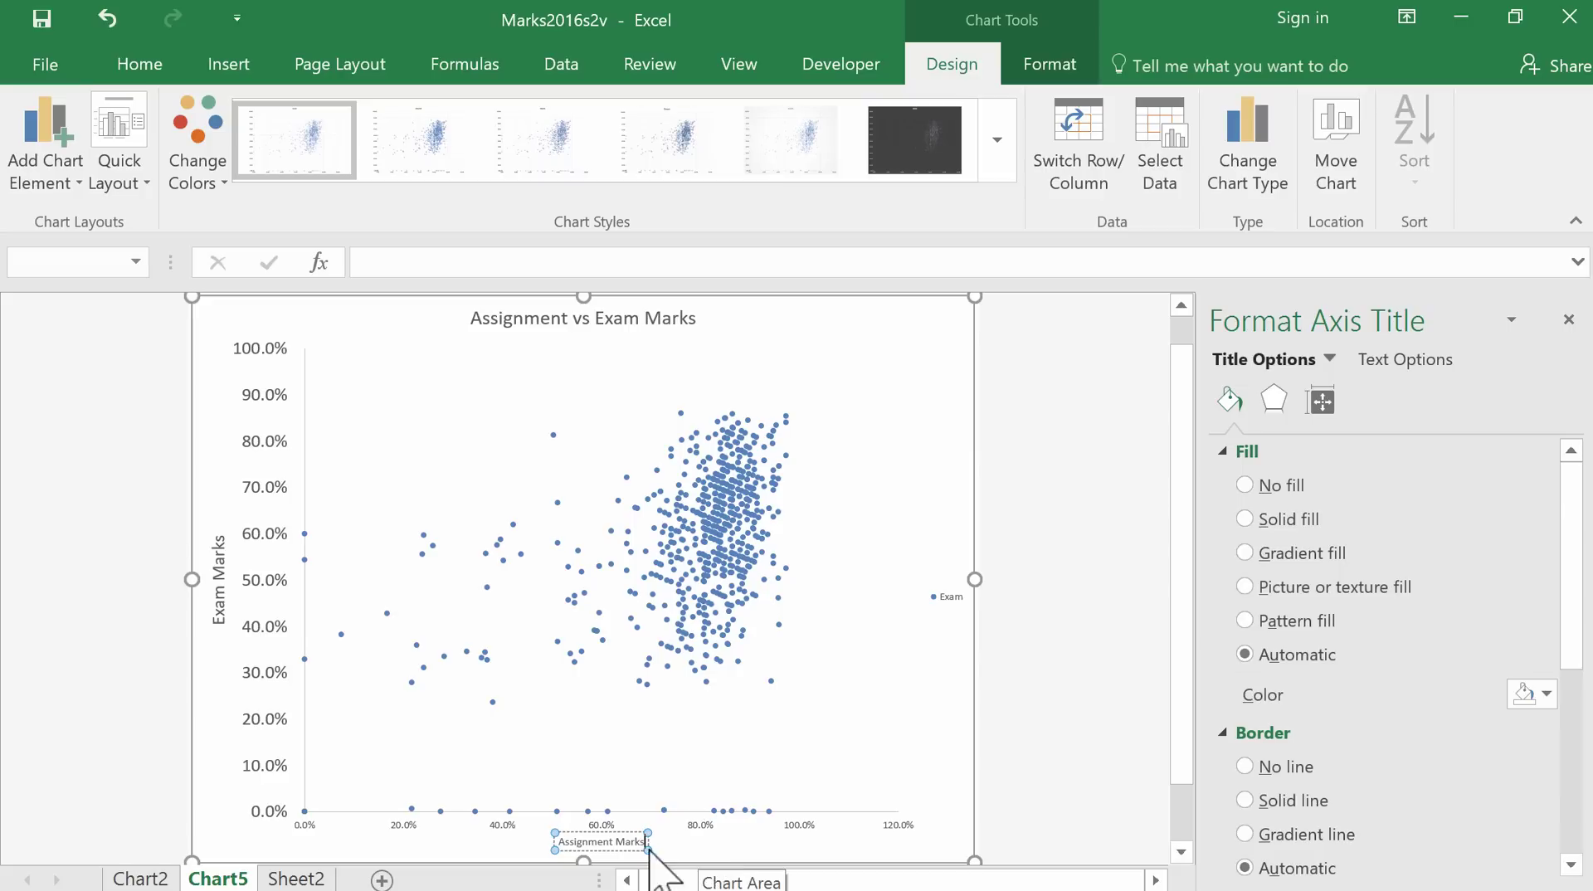
Set the font size of the horizontal axis title to 16
{"action": "left_click", "coordinate": [527, 842]}
{"action": "right_click", "coordinate": [565, 843]}
{"action": "left_click", "coordinate": [614, 685]}
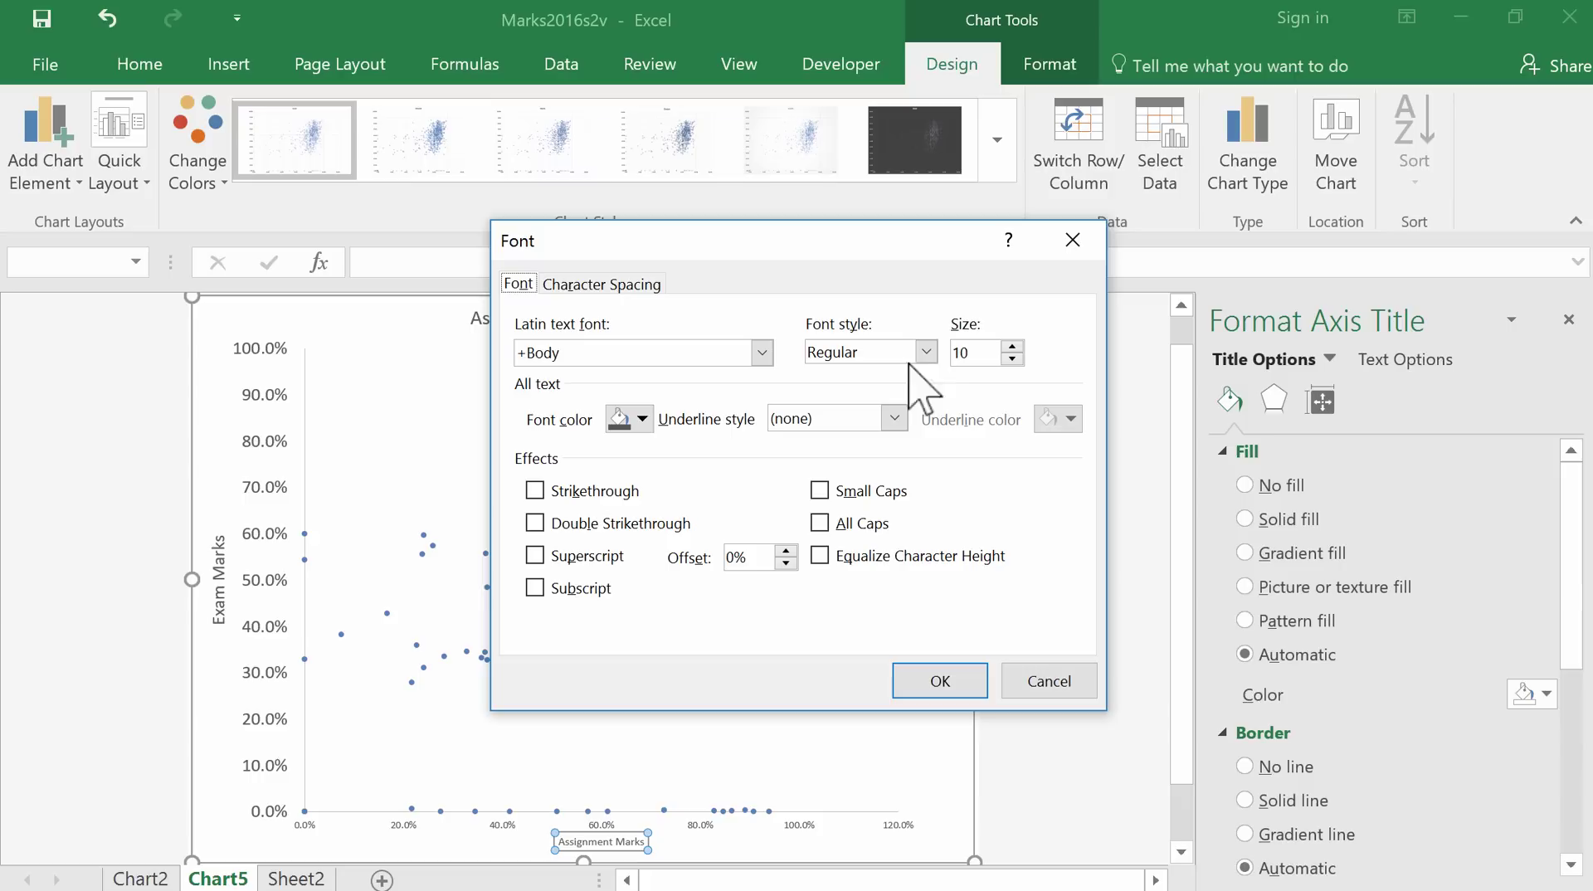
{"action": "double_click", "coordinate": [963, 352]}
{"action": "type", "text": "16"}
{"action": "key", "text": "Return"}
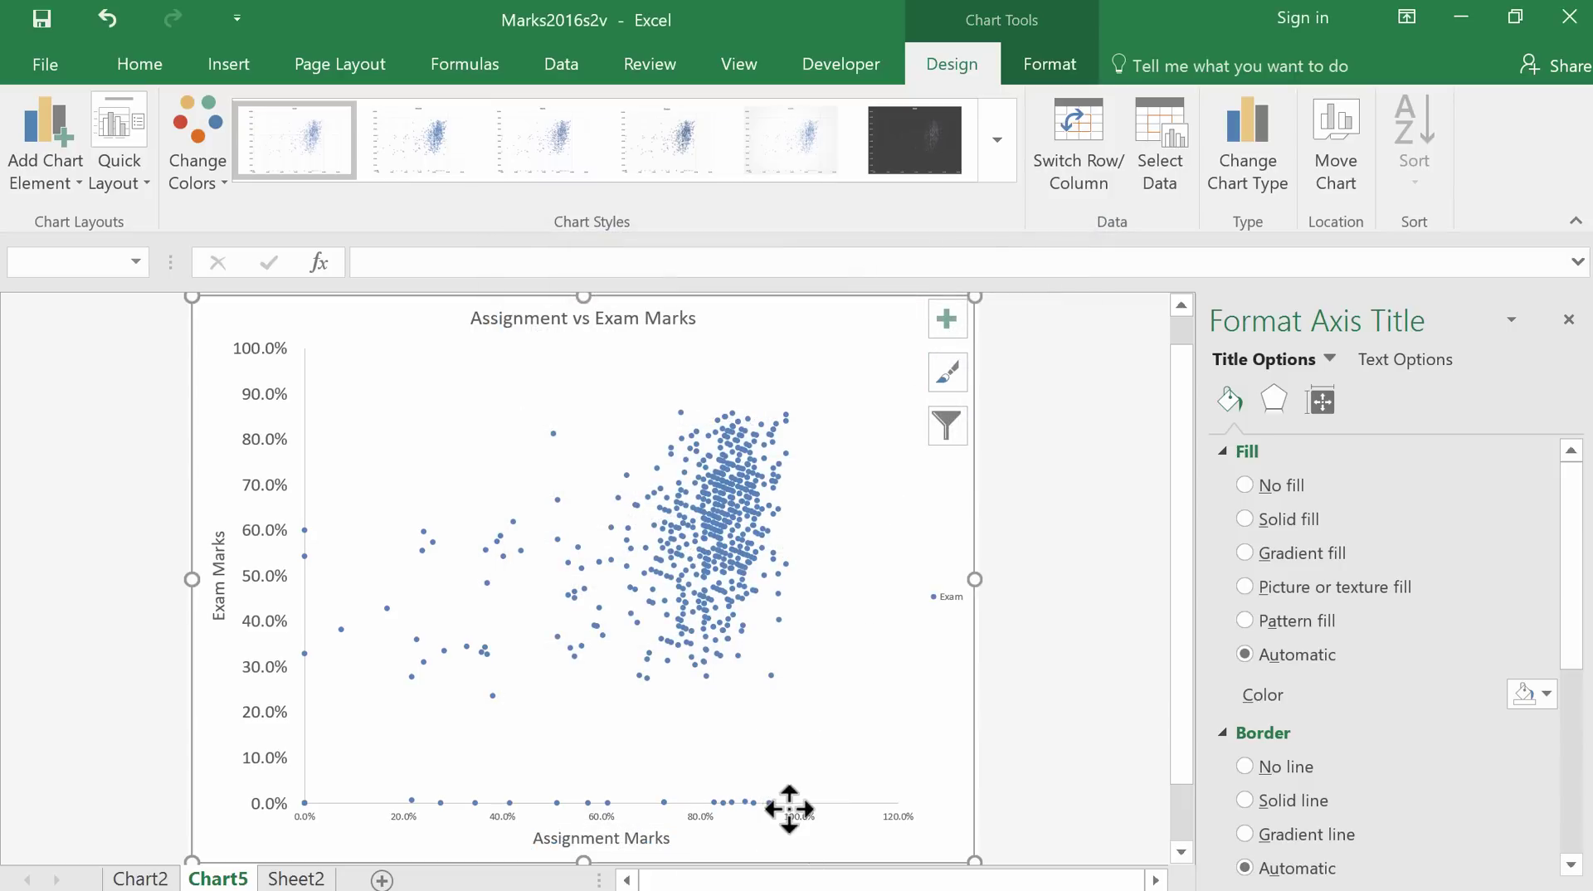
Enlarge the font of the horizontal axis's percentage labels to match the vertical axis's readable text
{"action": "left_click", "coordinate": [789, 827]}
{"action": "left_click", "coordinate": [789, 817]}
{"action": "right_click", "coordinate": [789, 816]}
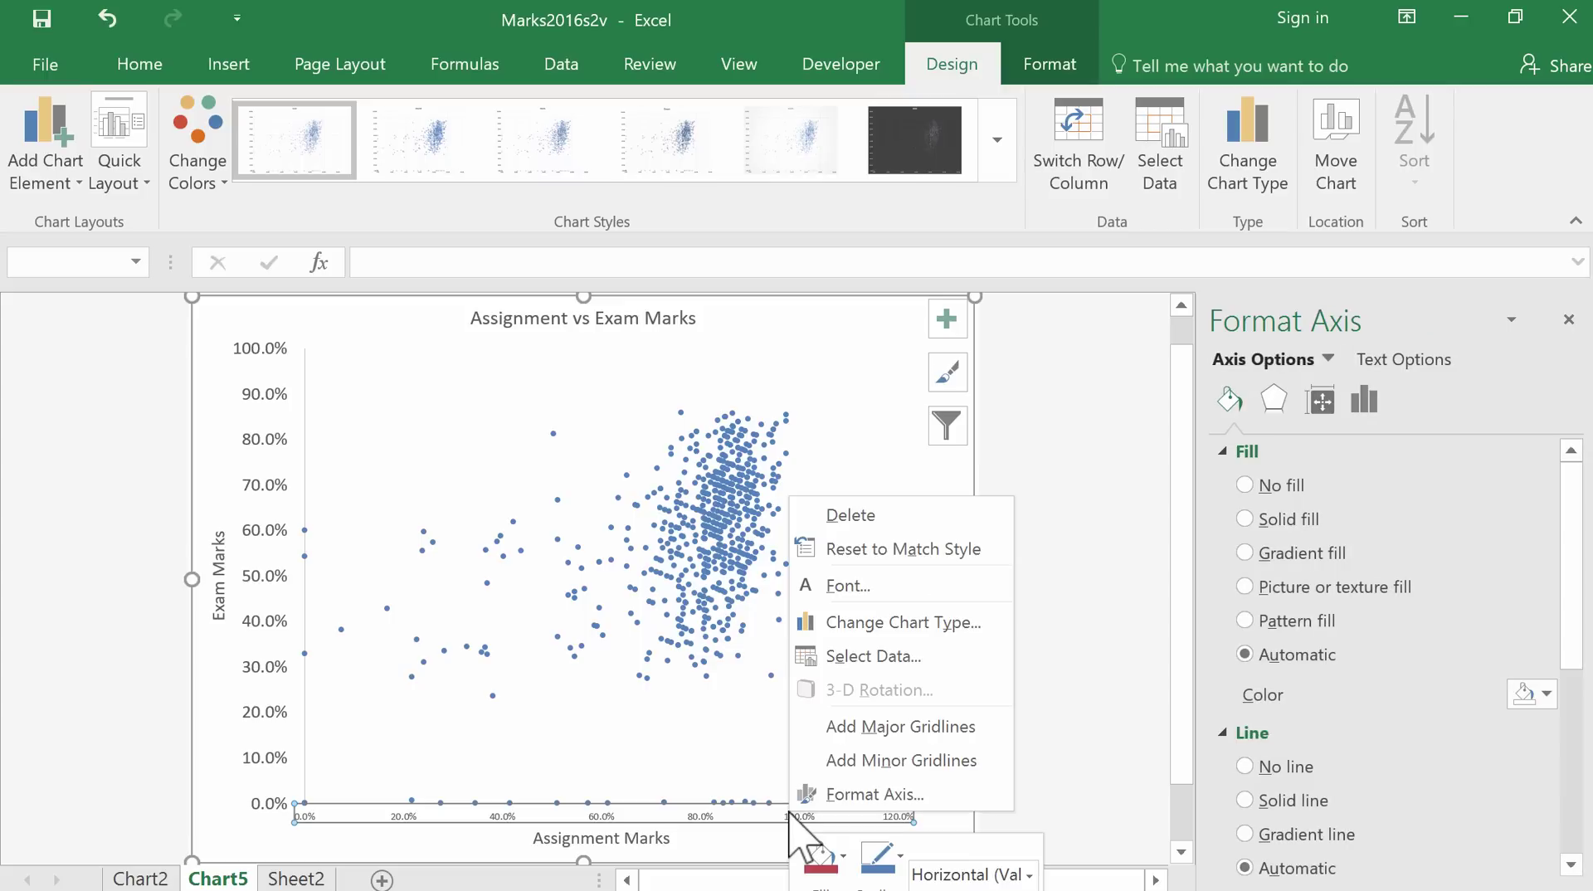
{"action": "left_click", "coordinate": [838, 586]}
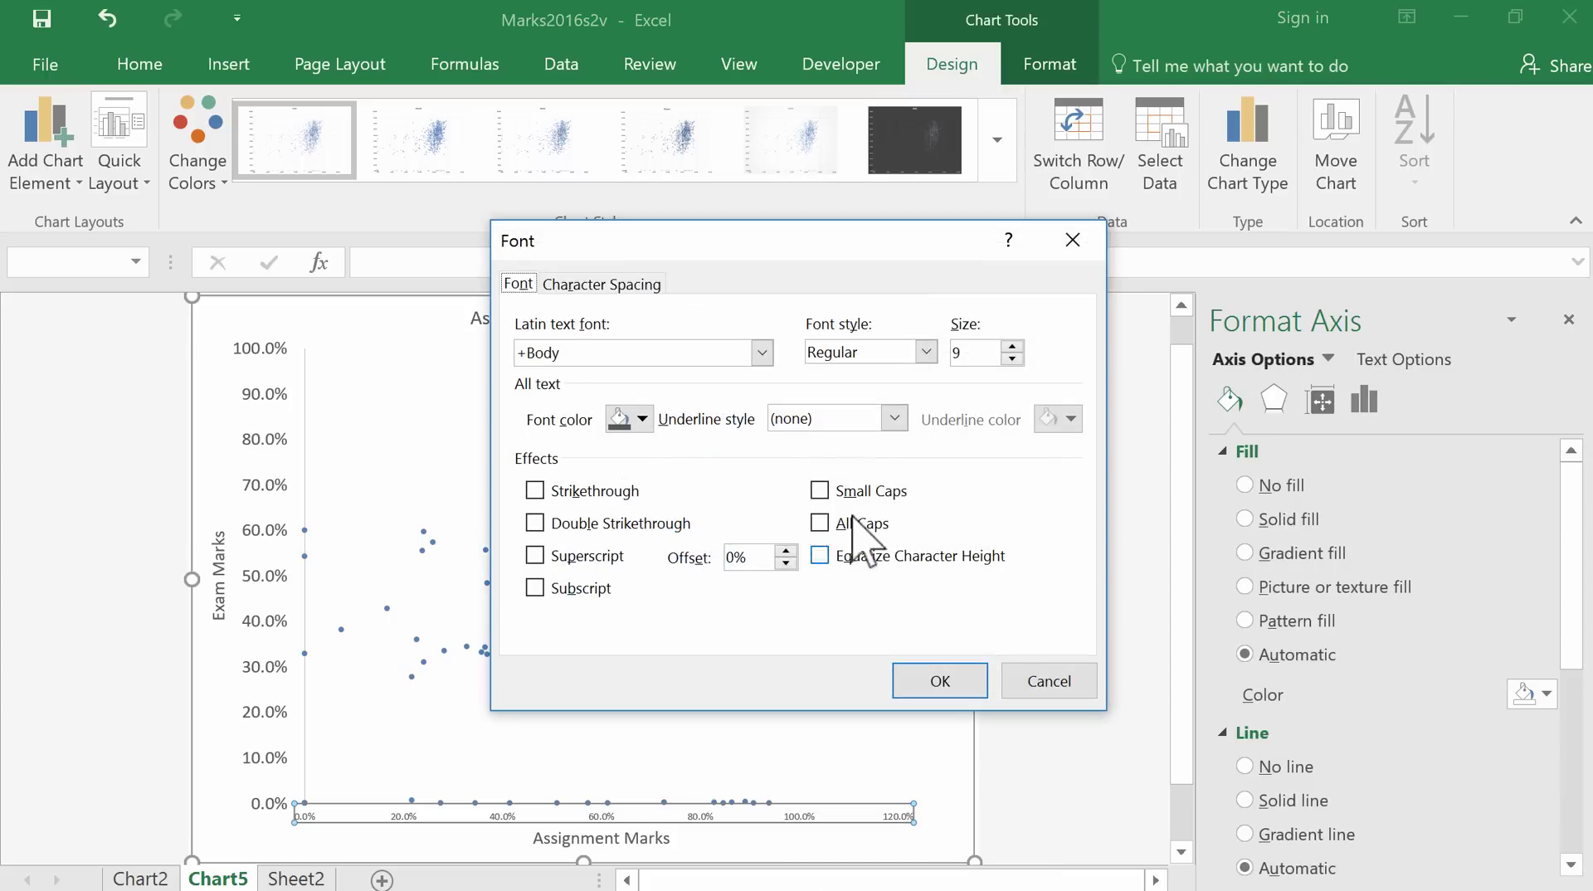
{"action": "double_click", "coordinate": [978, 353]}
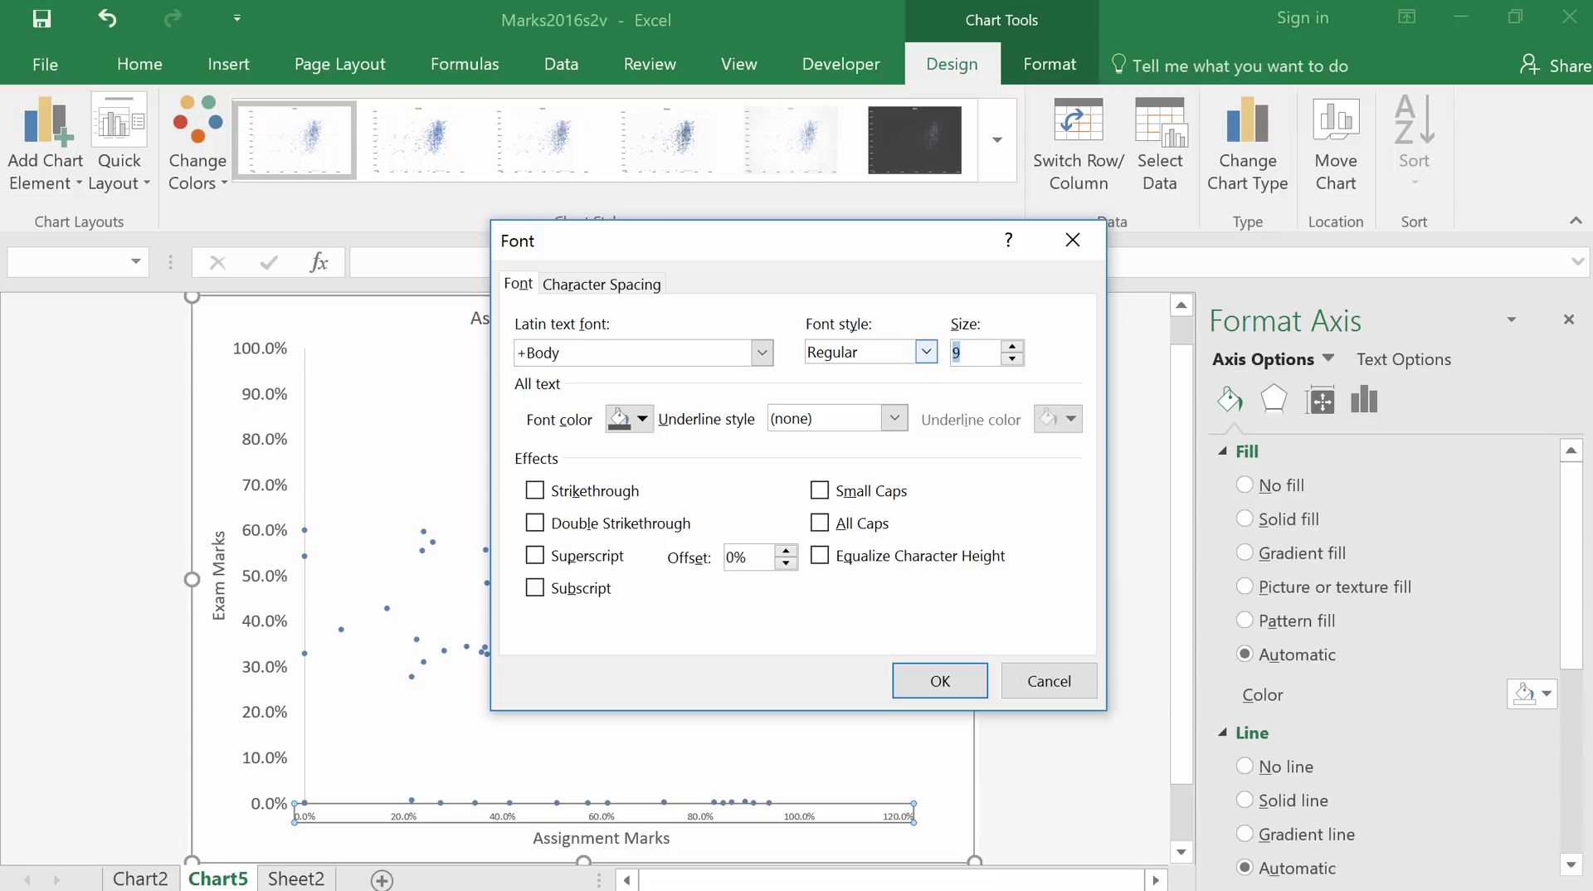
{"action": "left_click", "coordinate": [951, 676]}
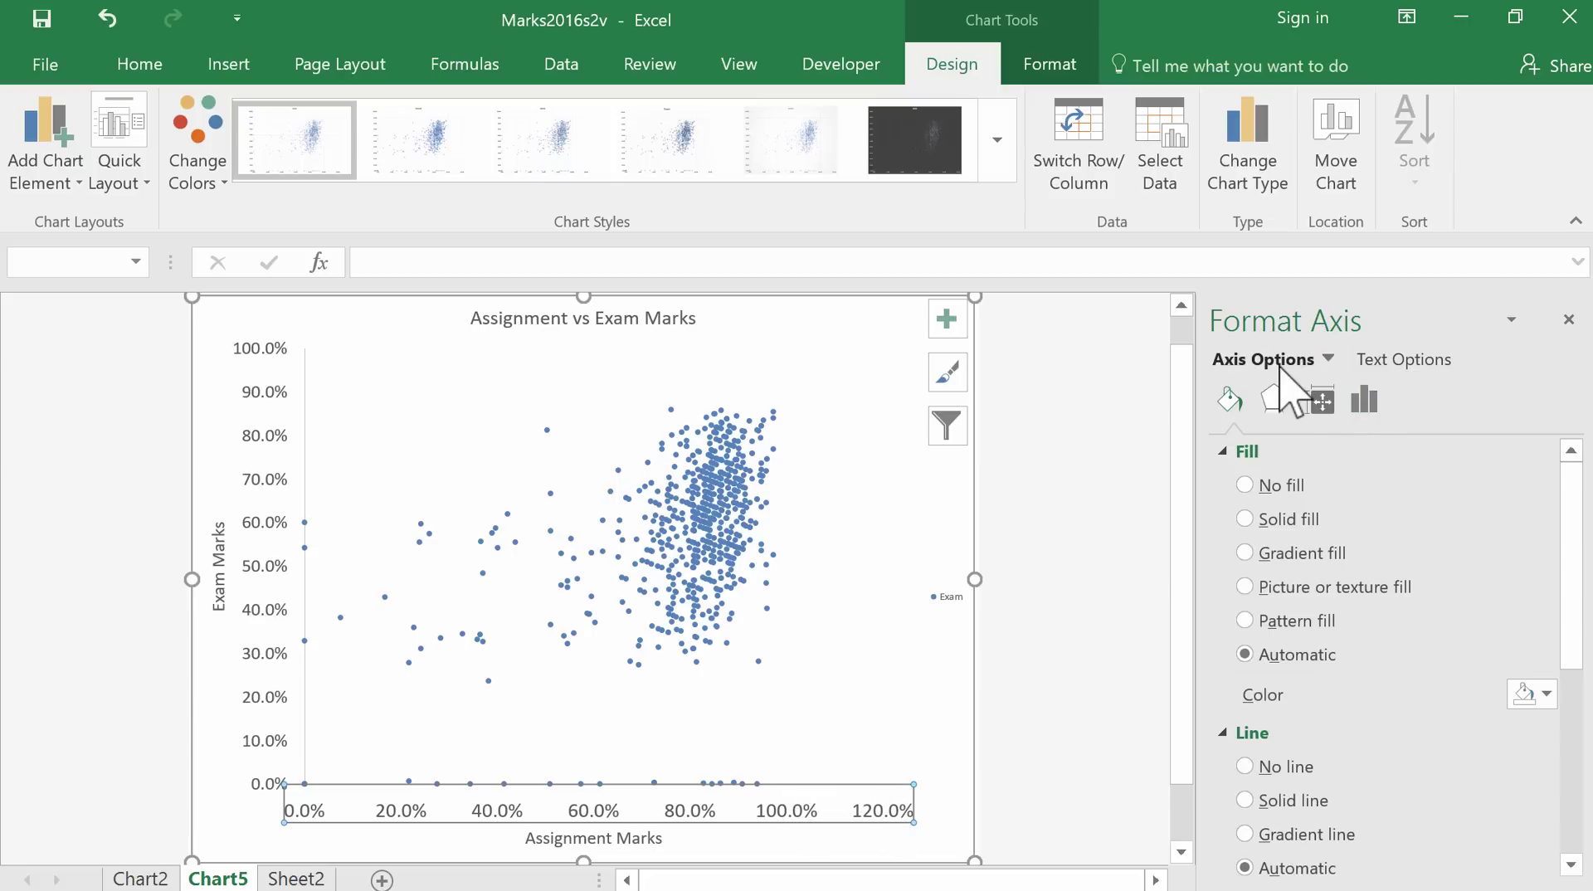
Set the maximum bound of the horizontal axis to 1.0 so the scale ends at 100%
{"action": "left_click", "coordinate": [1363, 401]}
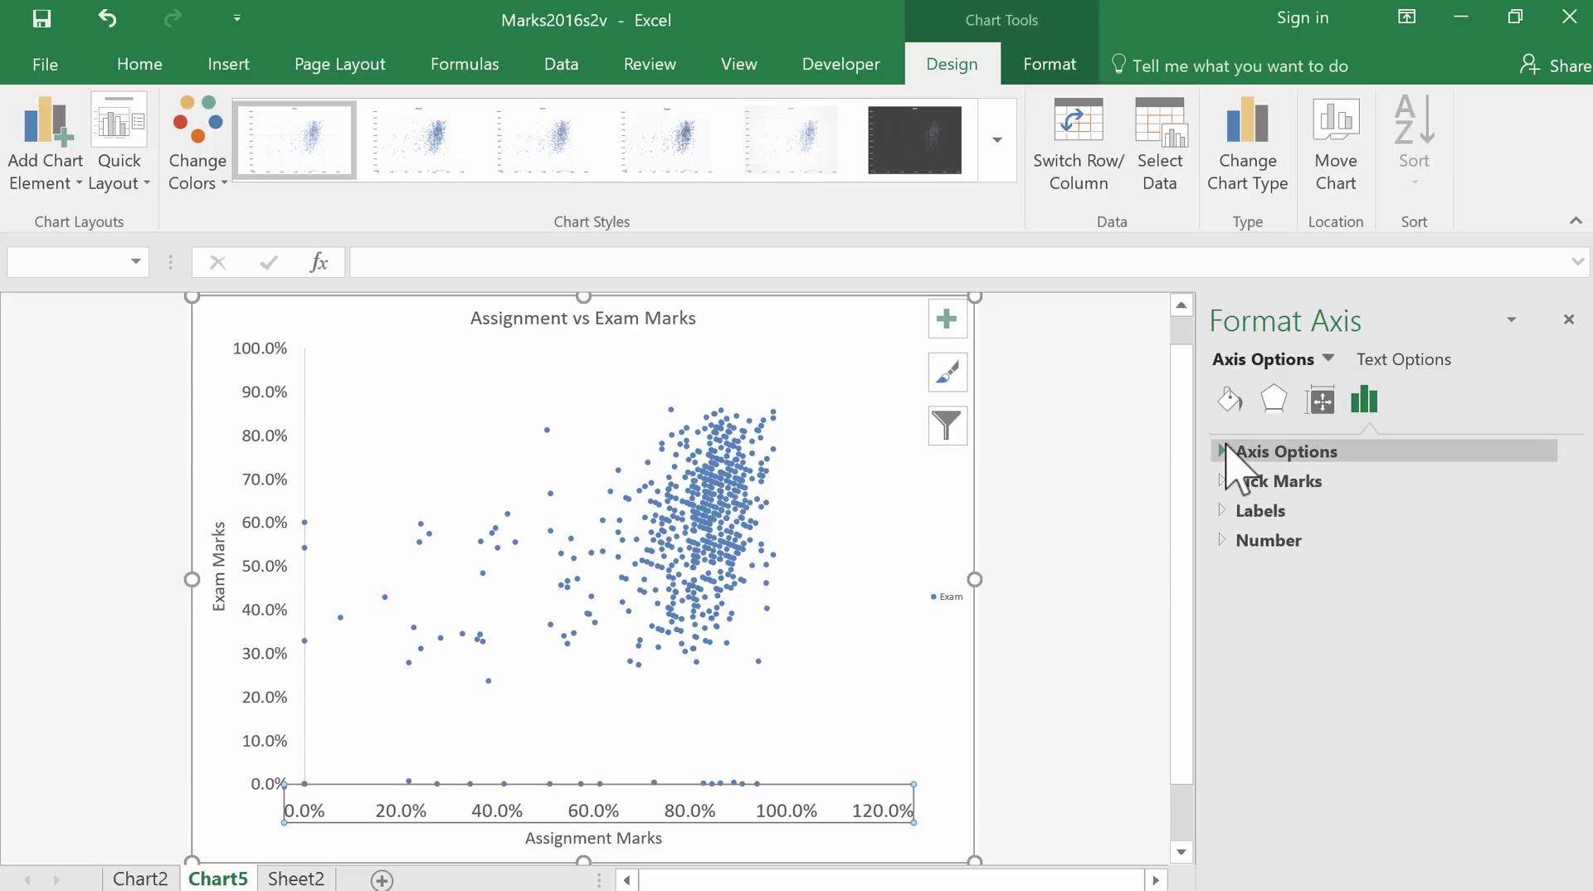
{"action": "left_click", "coordinate": [1228, 452]}
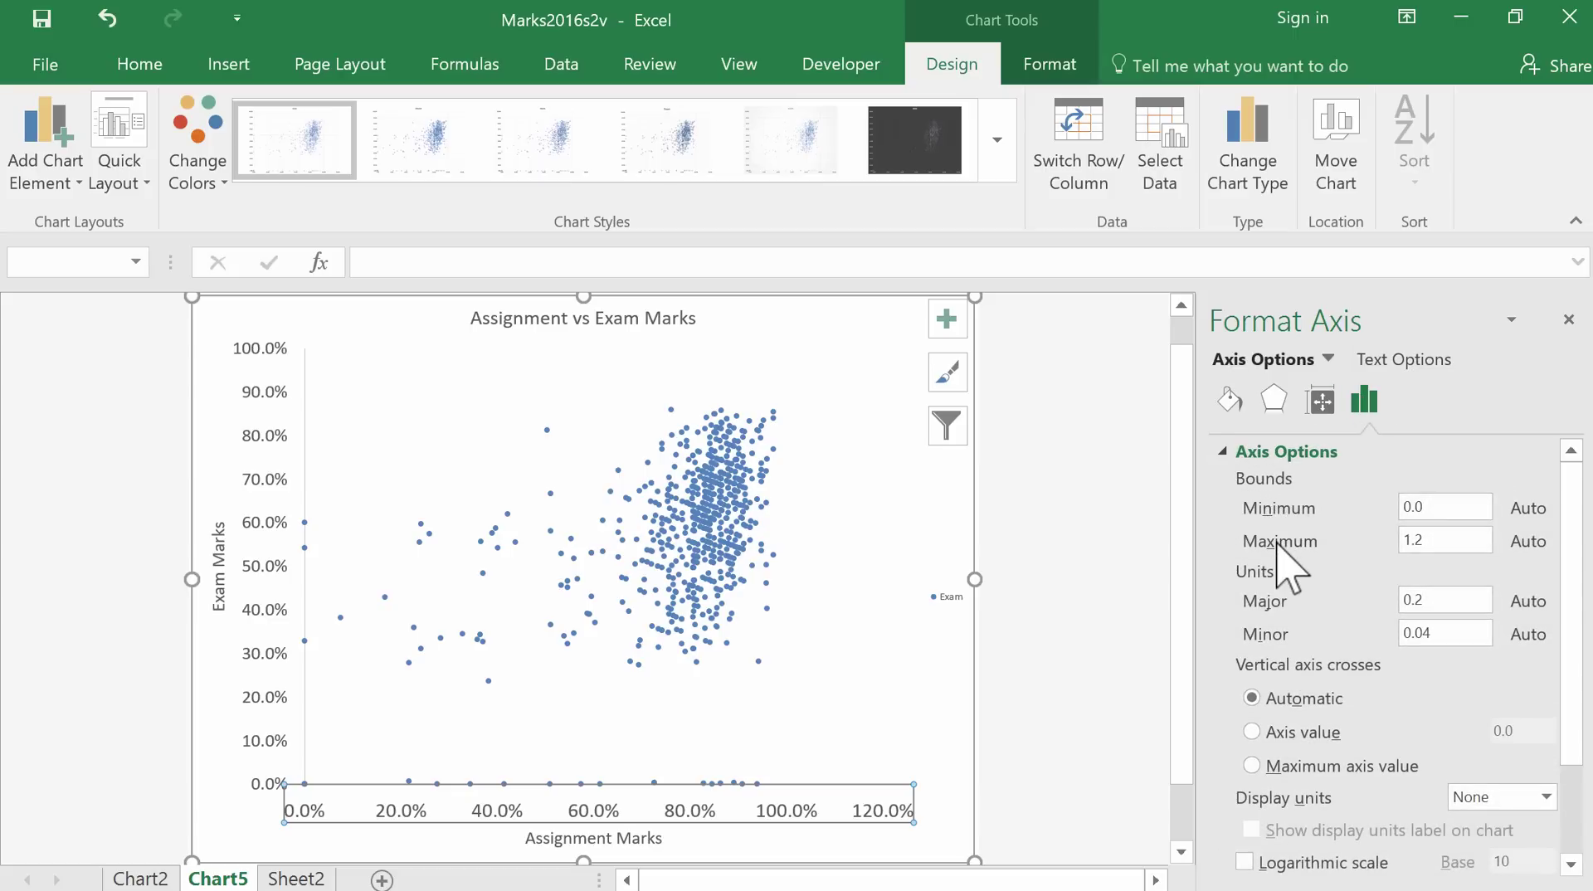
{"action": "left_click", "coordinate": [1429, 543]}
{"action": "key", "text": "Return"}
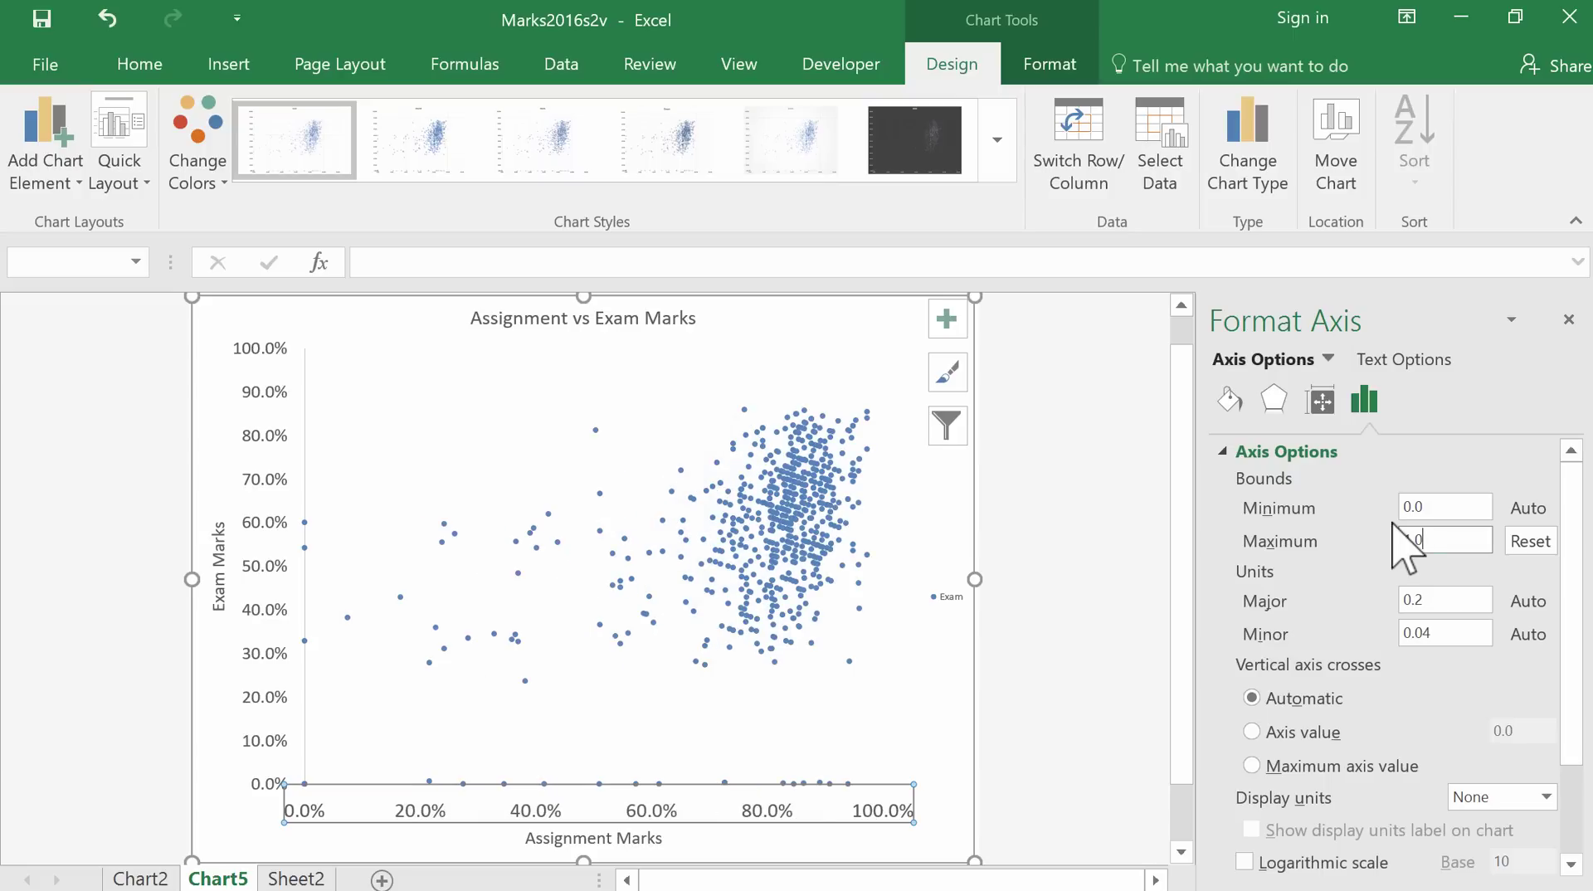
Delete the "Exam" legend from the scatter plot and deselect the chart
{"action": "left_click", "coordinate": [878, 705]}
{"action": "left_click", "coordinate": [924, 632]}
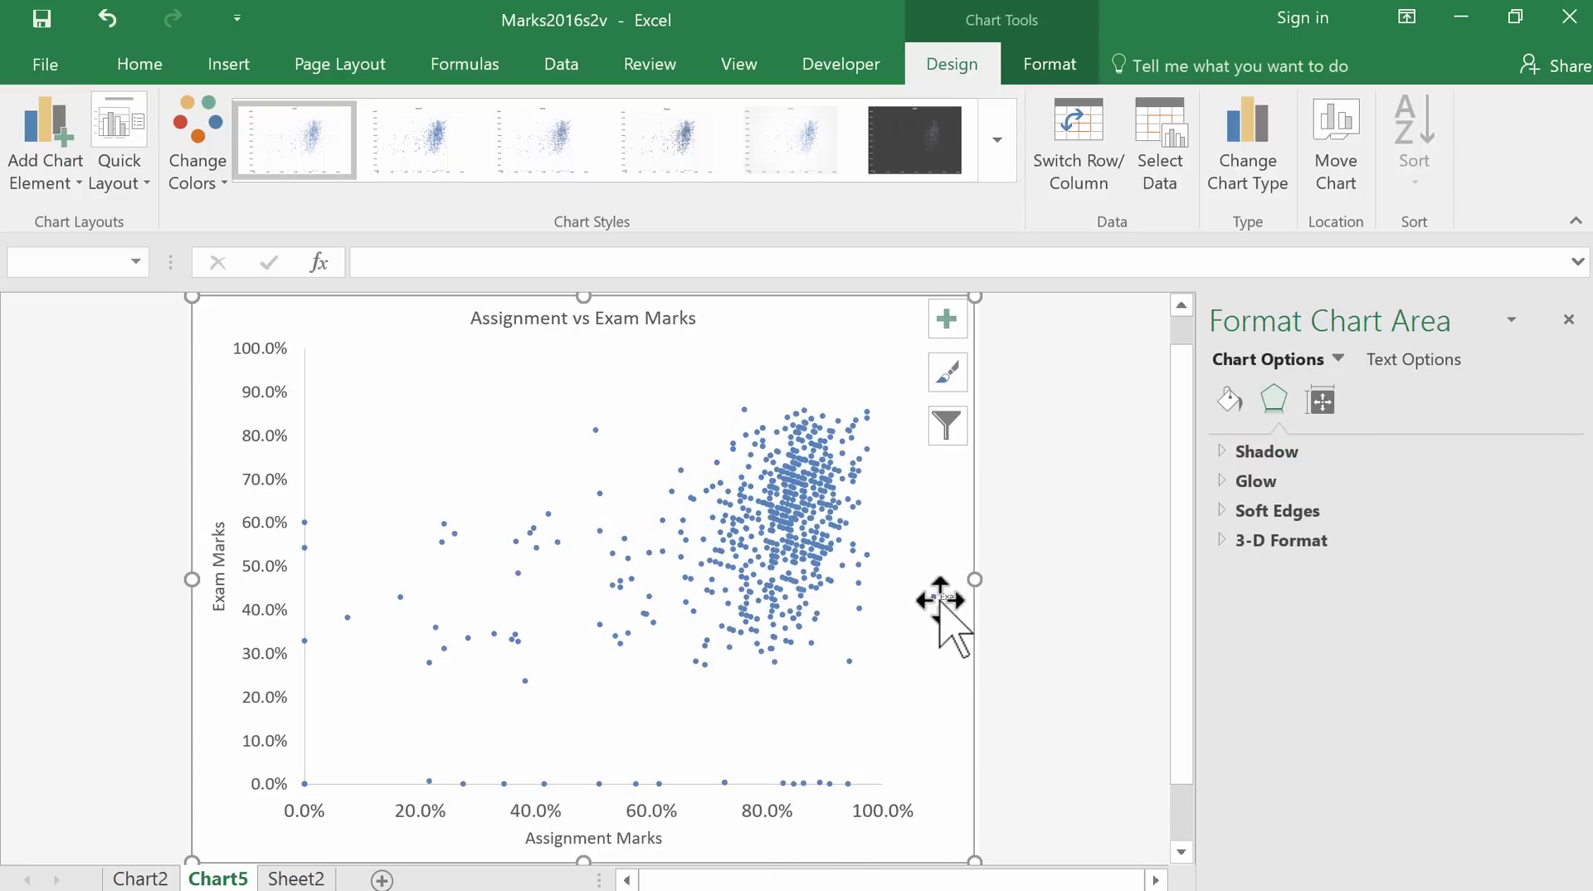
{"action": "left_click", "coordinate": [941, 597]}
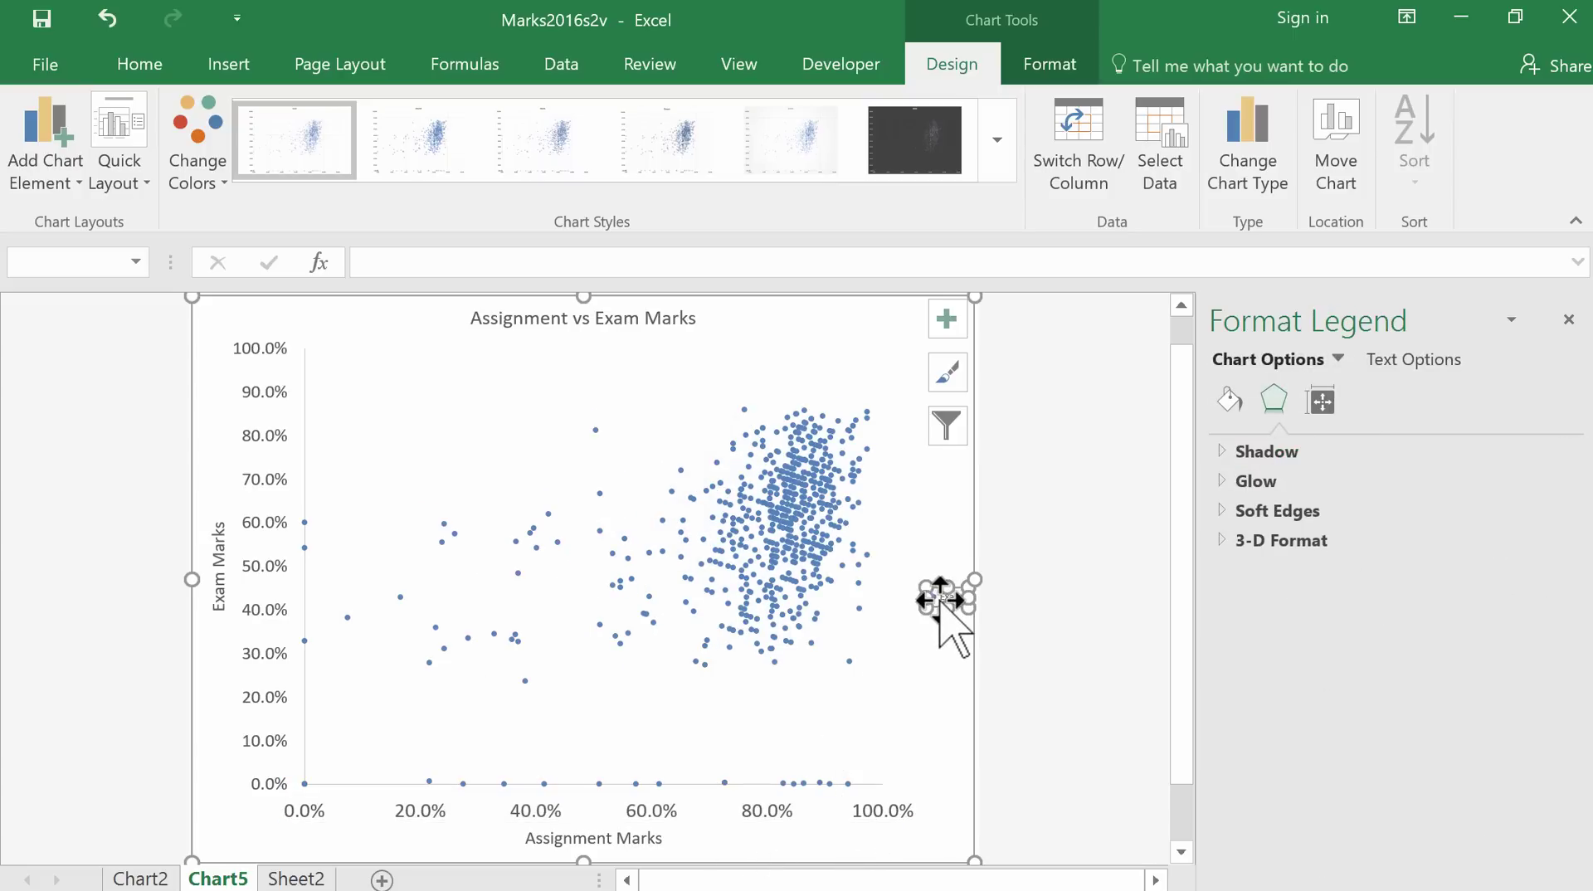
{"action": "left_click", "coordinate": [903, 629]}
{"action": "key", "text": "Delete"}
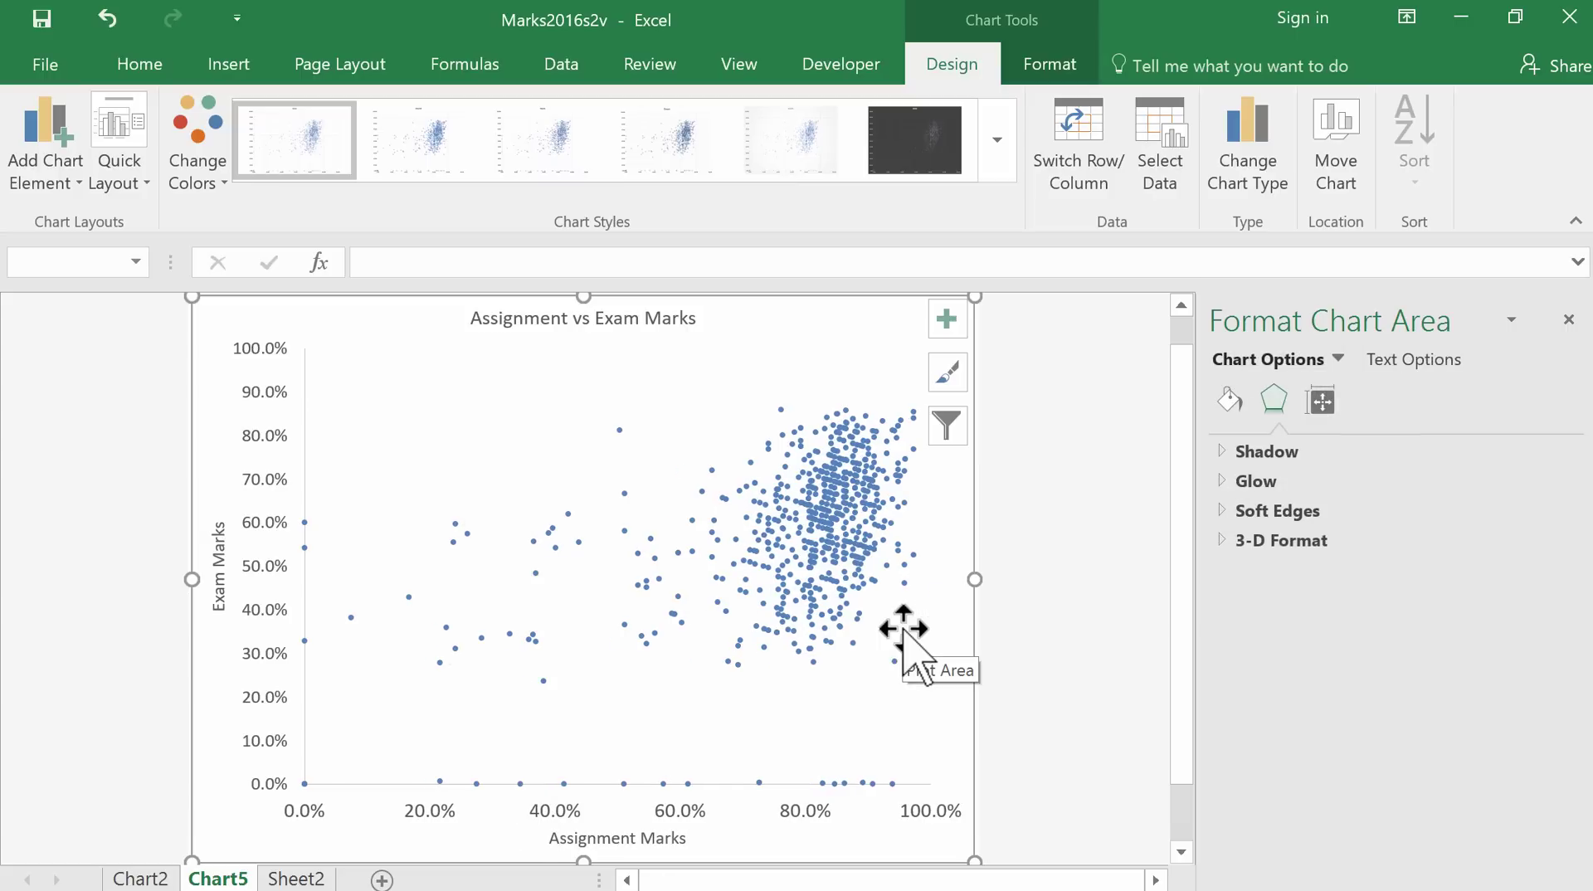
{"action": "left_click", "coordinate": [1047, 655]}
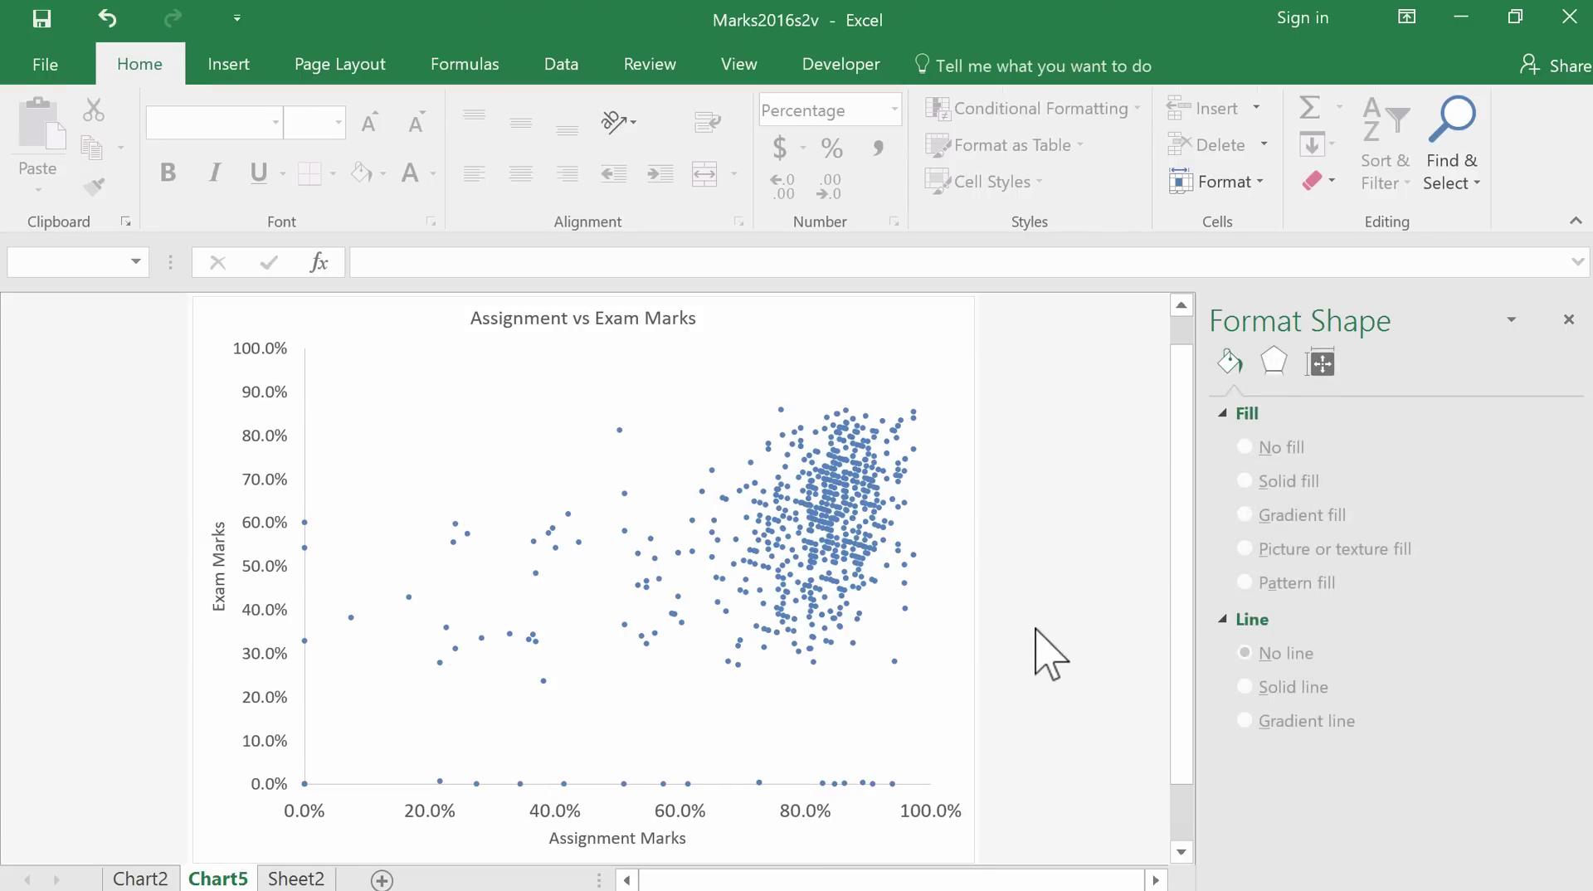